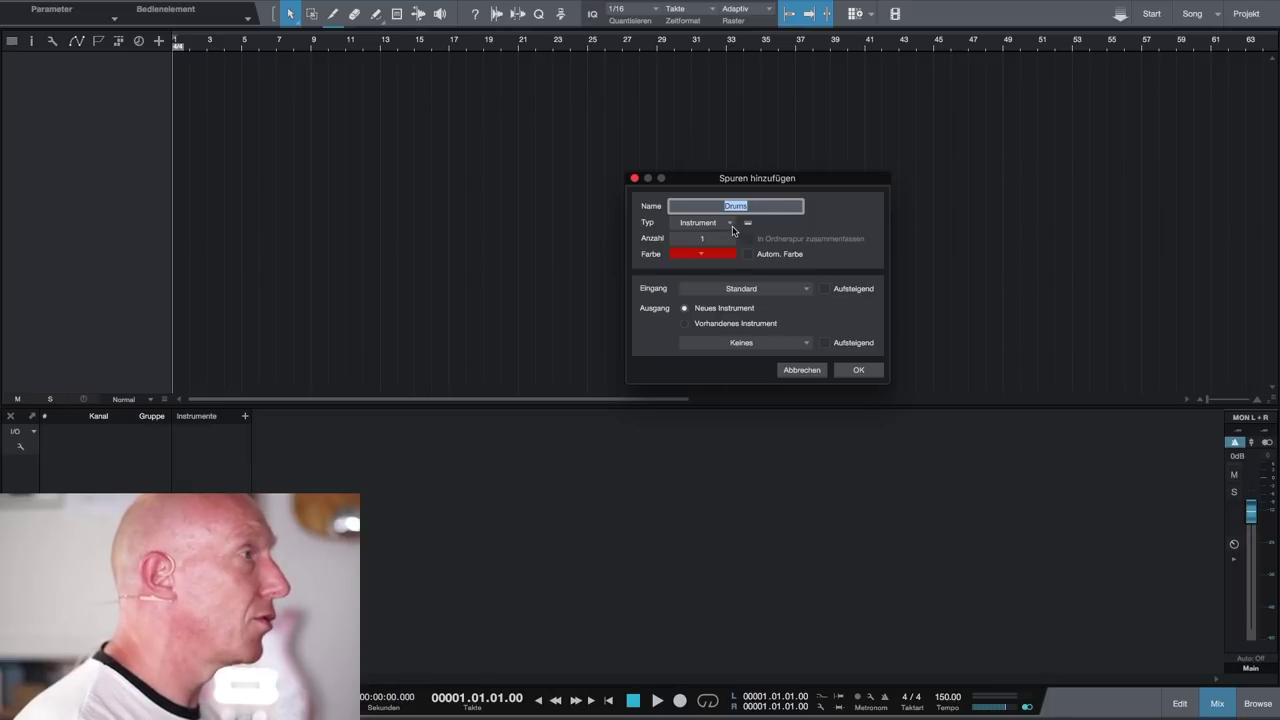
Add one red instrument track named Drums with Addictive Drums 2 as its new instrument
click(730, 223)
click(730, 226)
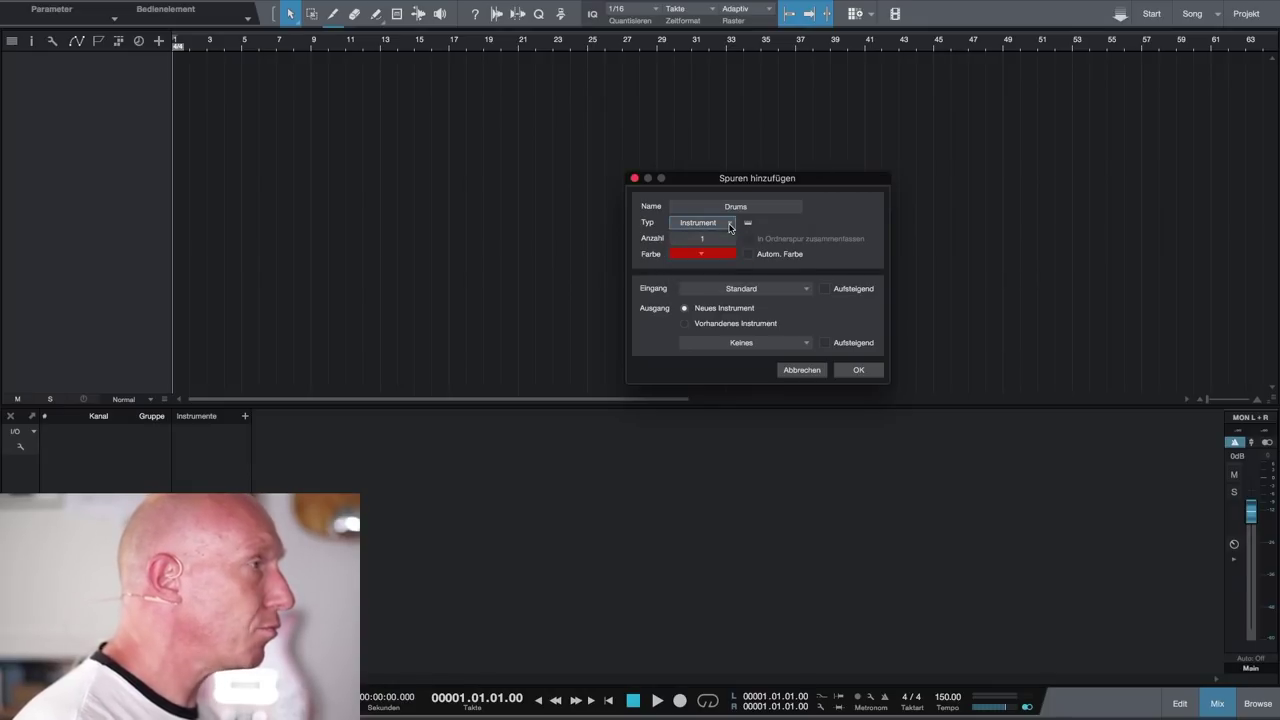
click(804, 290)
click(804, 290)
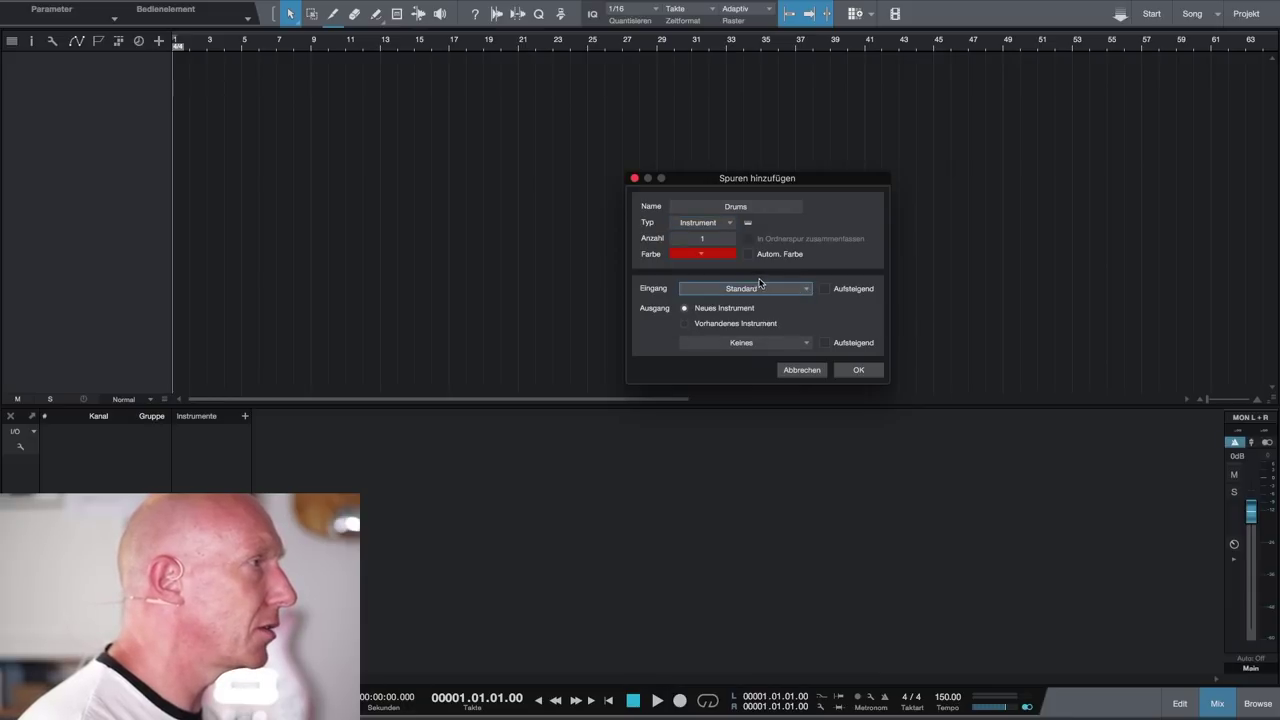
click(800, 344)
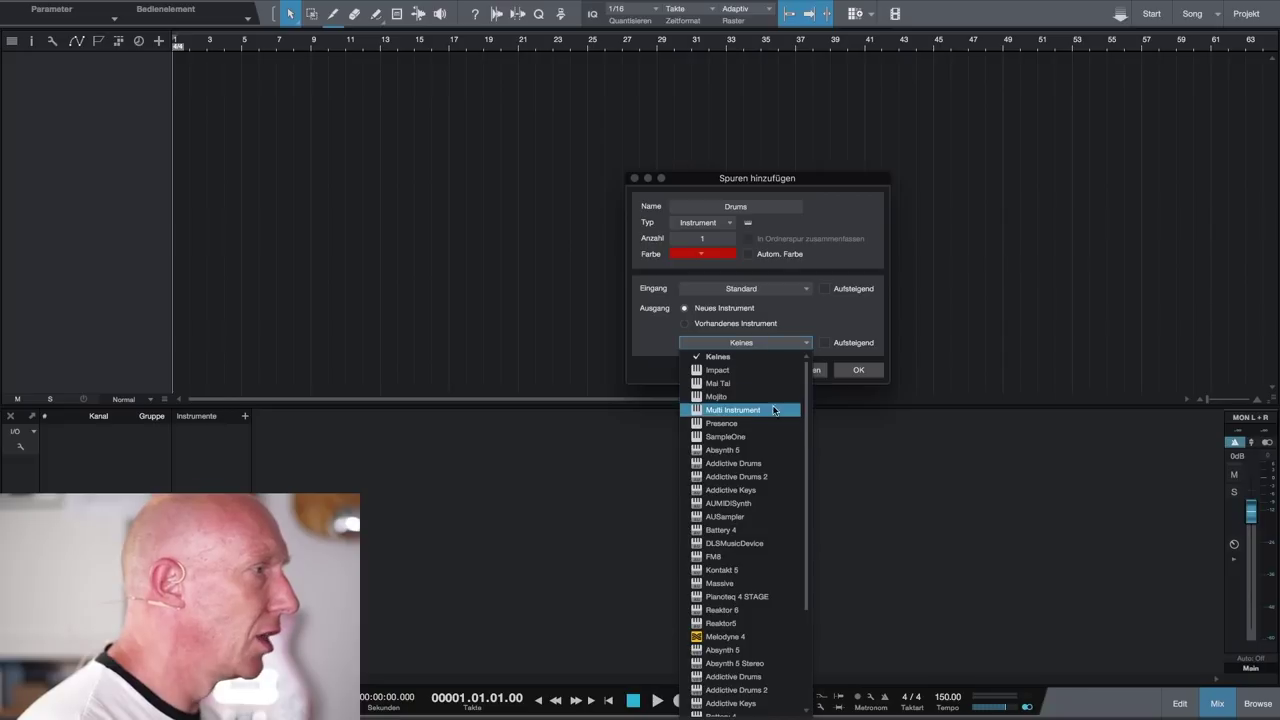
click(745, 478)
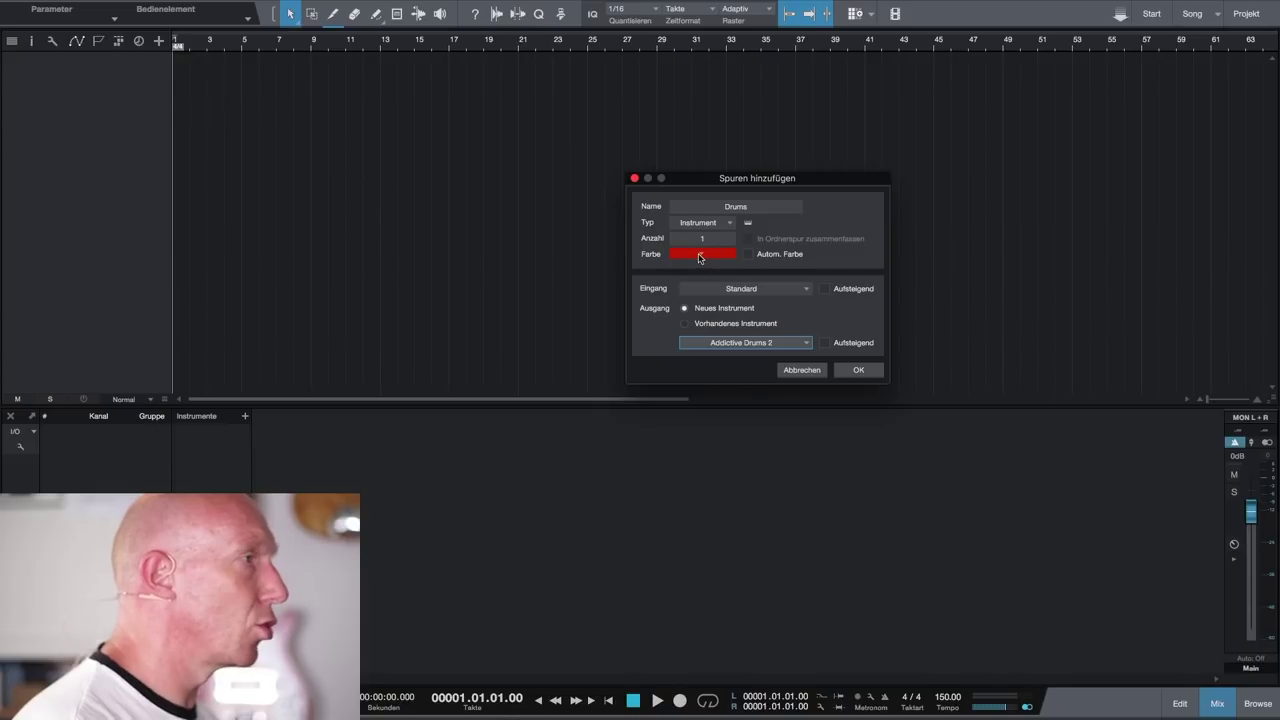
click(859, 370)
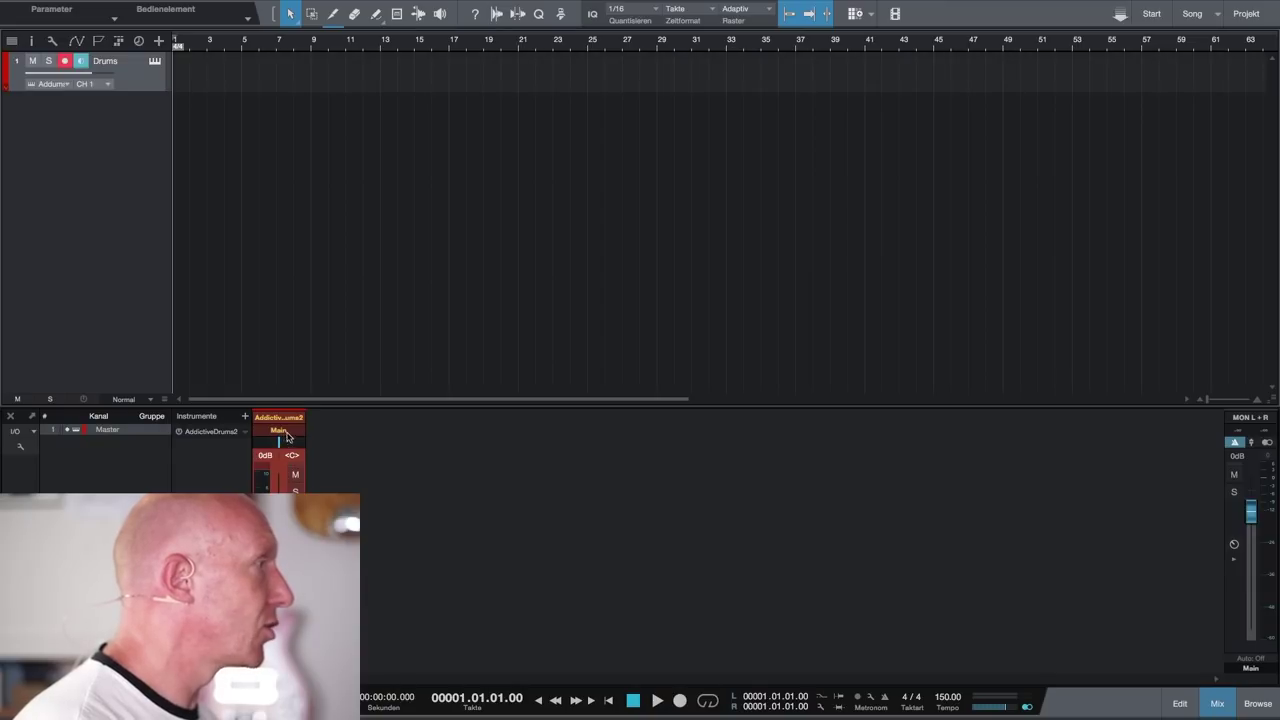
Open the Addictive Drums 2 instrument, load the Fairfax Vol 1 - Kit and show its kit pieces
click(287, 420)
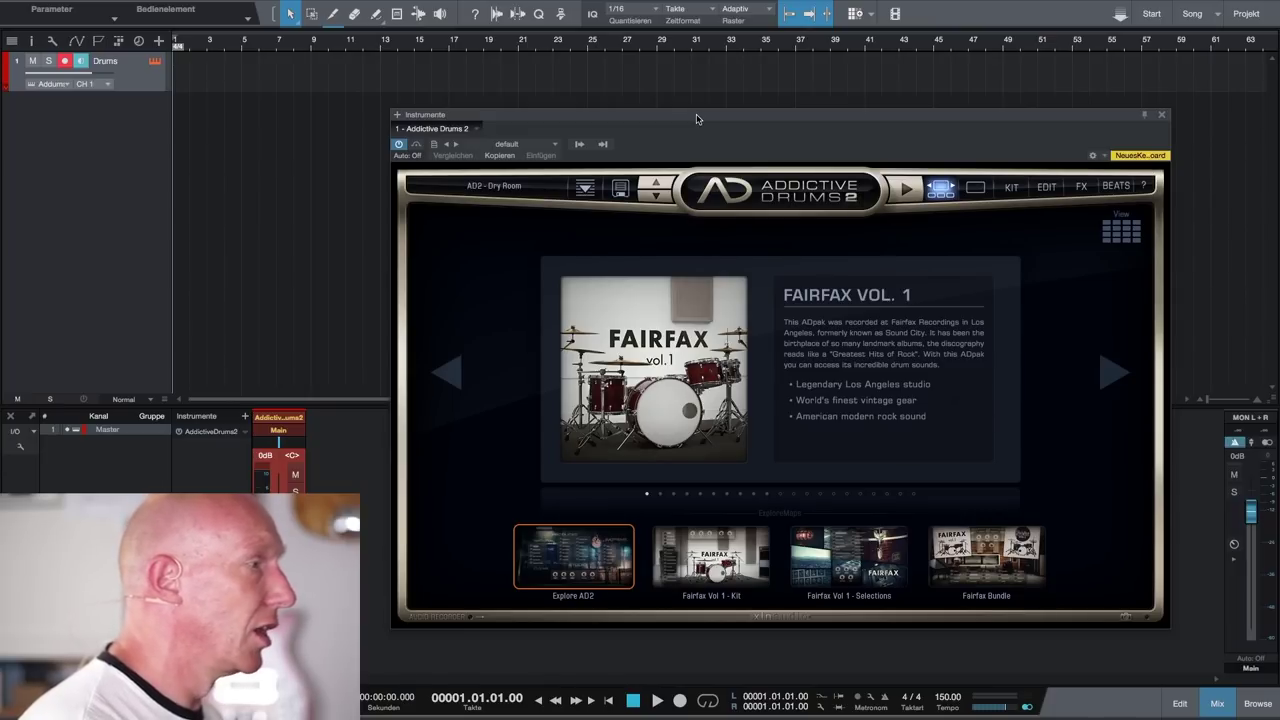
click(713, 578)
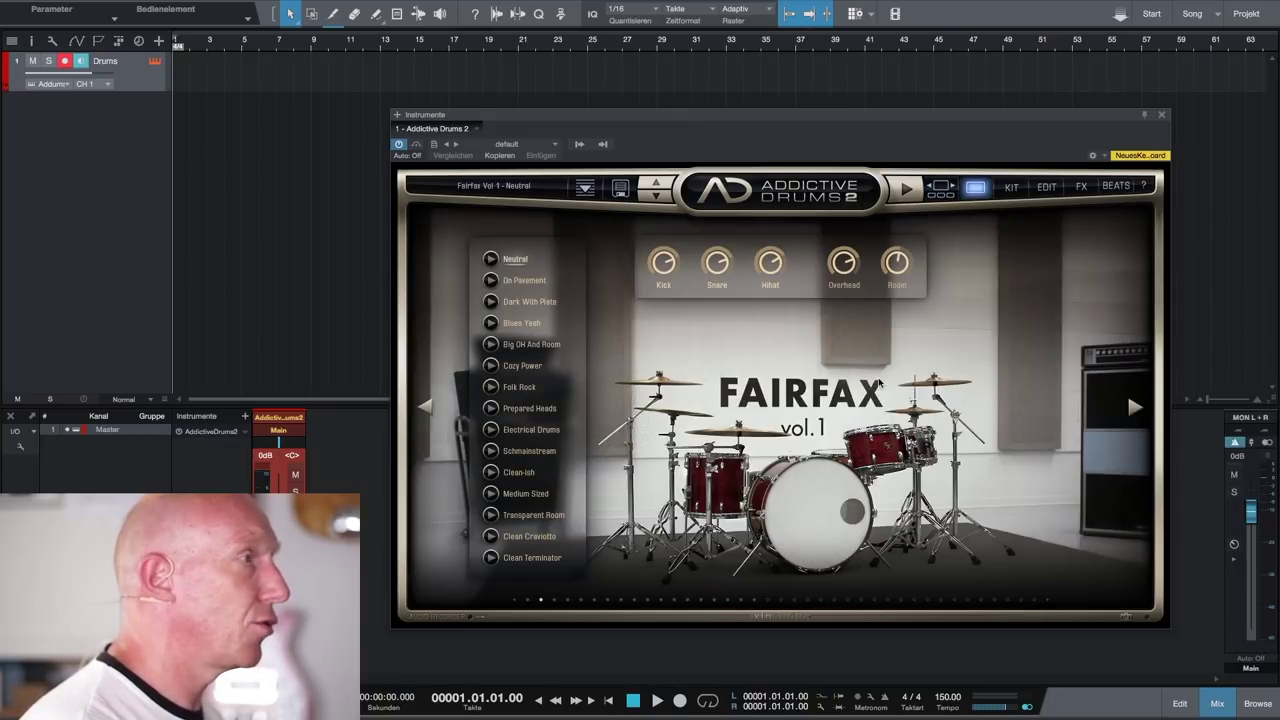
click(1011, 189)
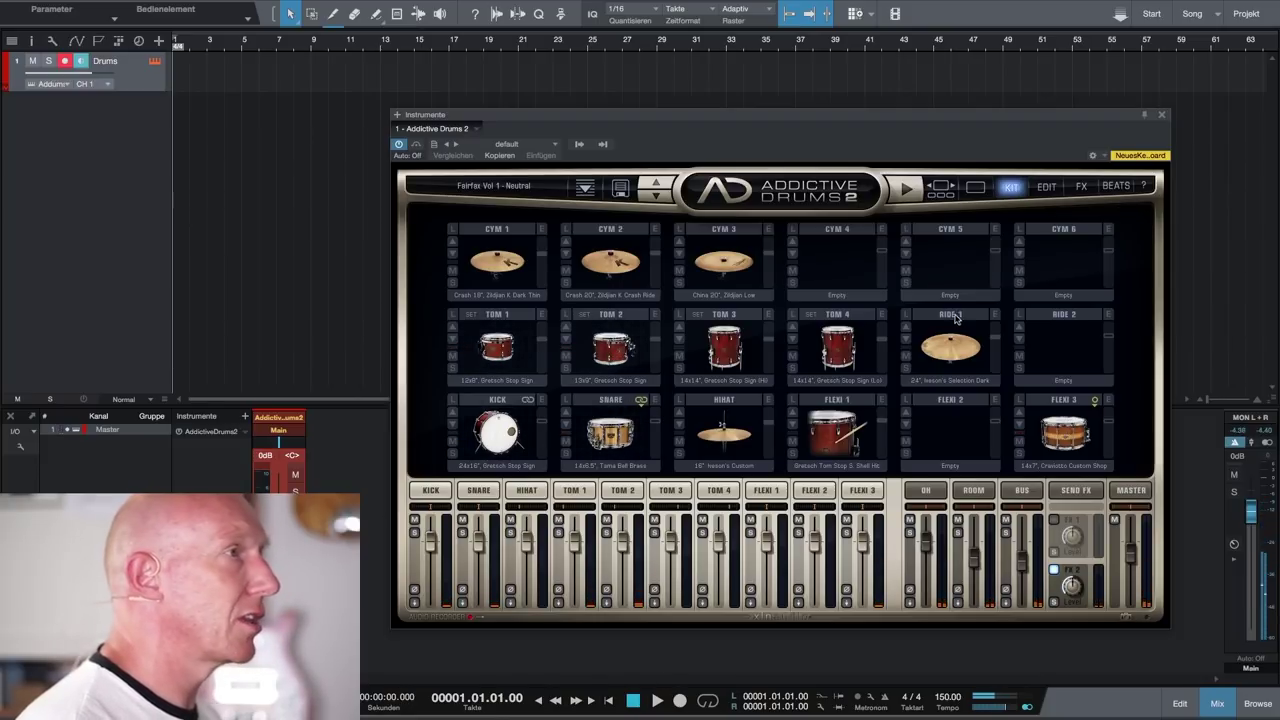
Search the Addictive Drums 2 beats library for "song"
click(1114, 188)
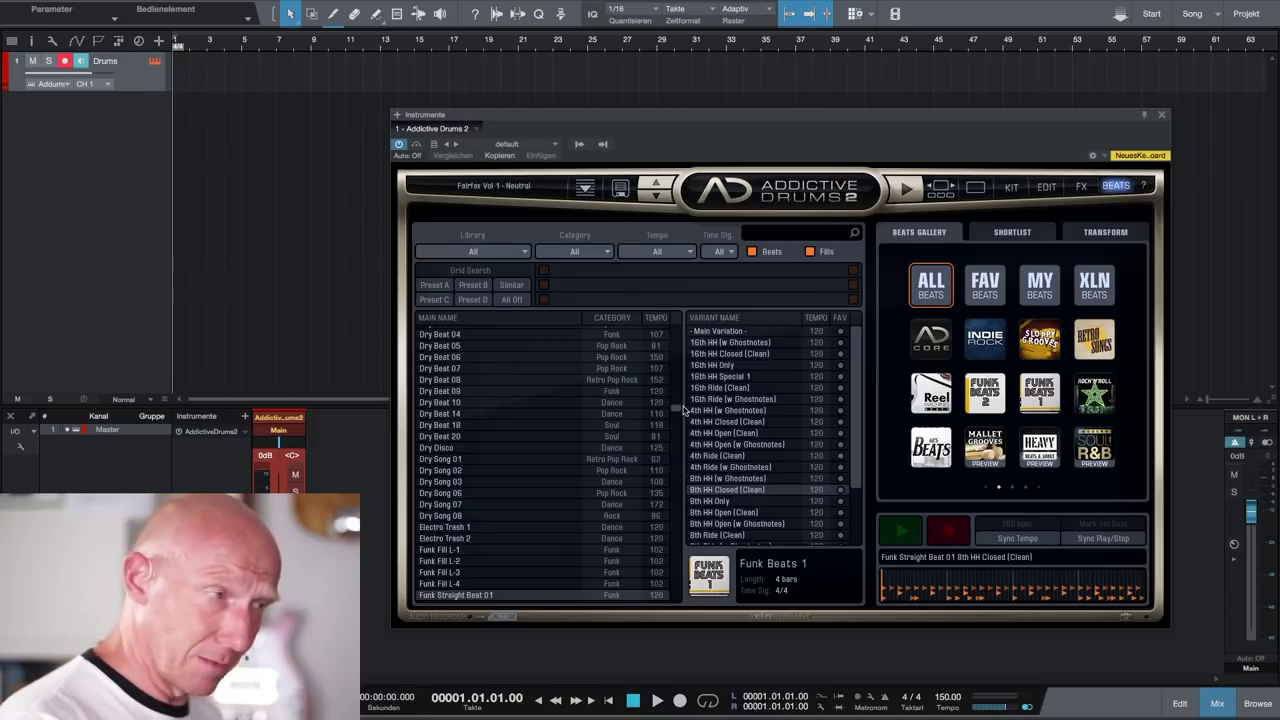
click(788, 236)
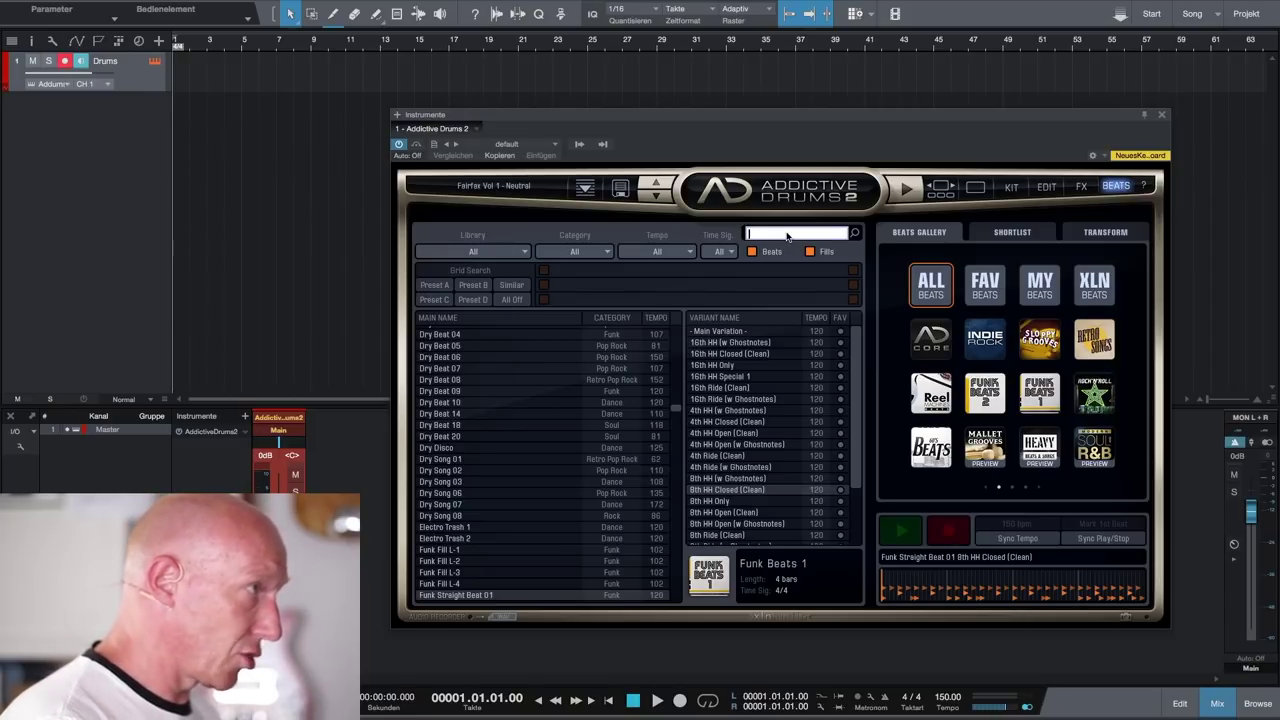
text(so)
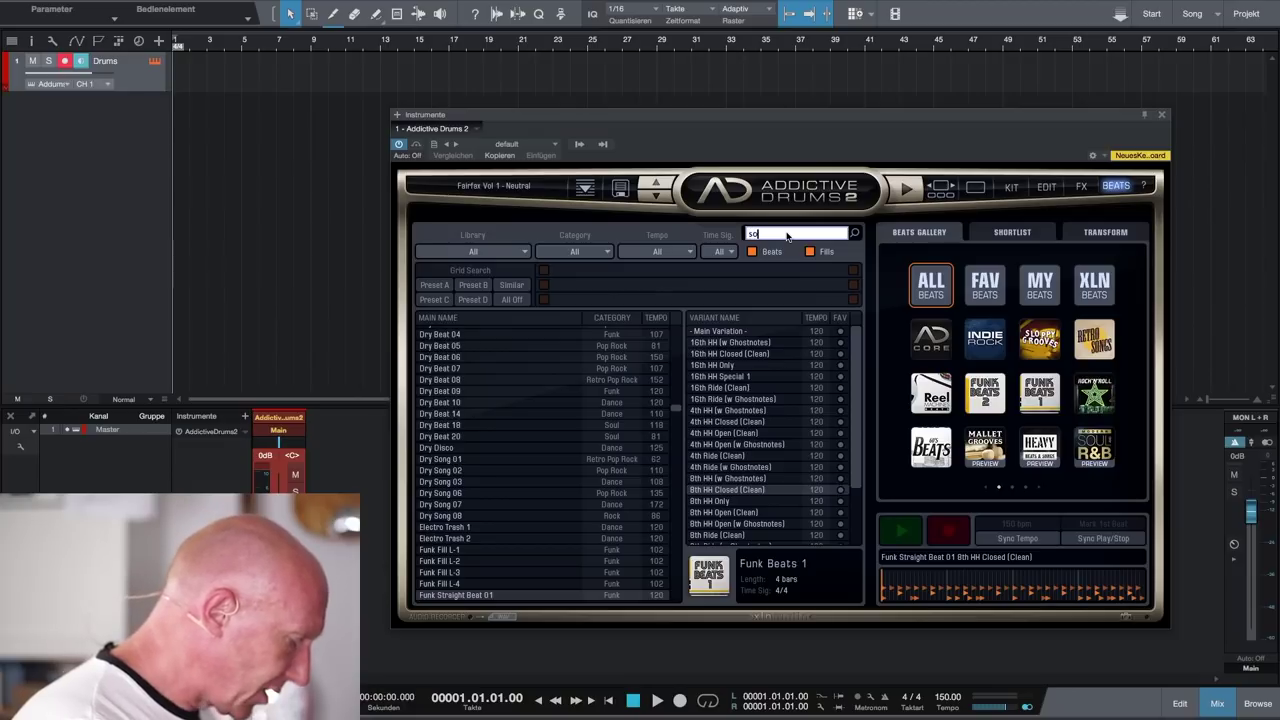
text(ng)
key(Return)
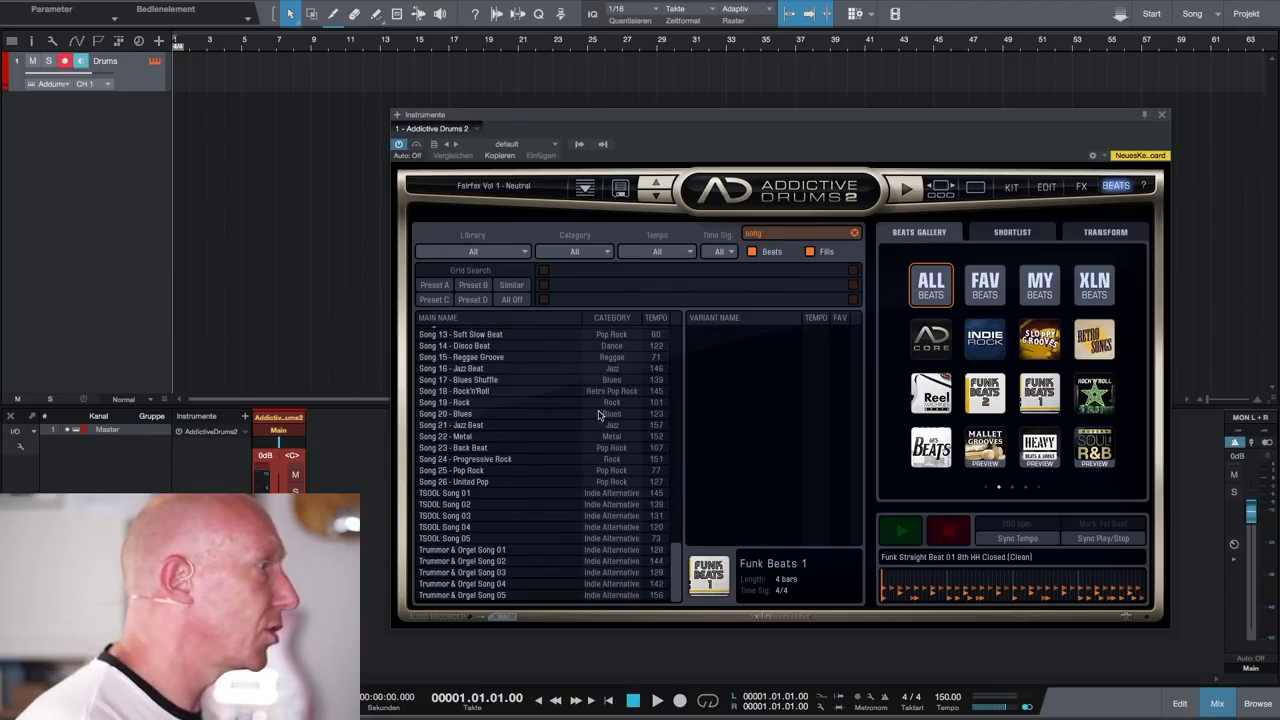
Audition the beats Song 13 - Soft Slow Beat, Song 15 - Reggae Groove and Song 19 - Rock
click(470, 337)
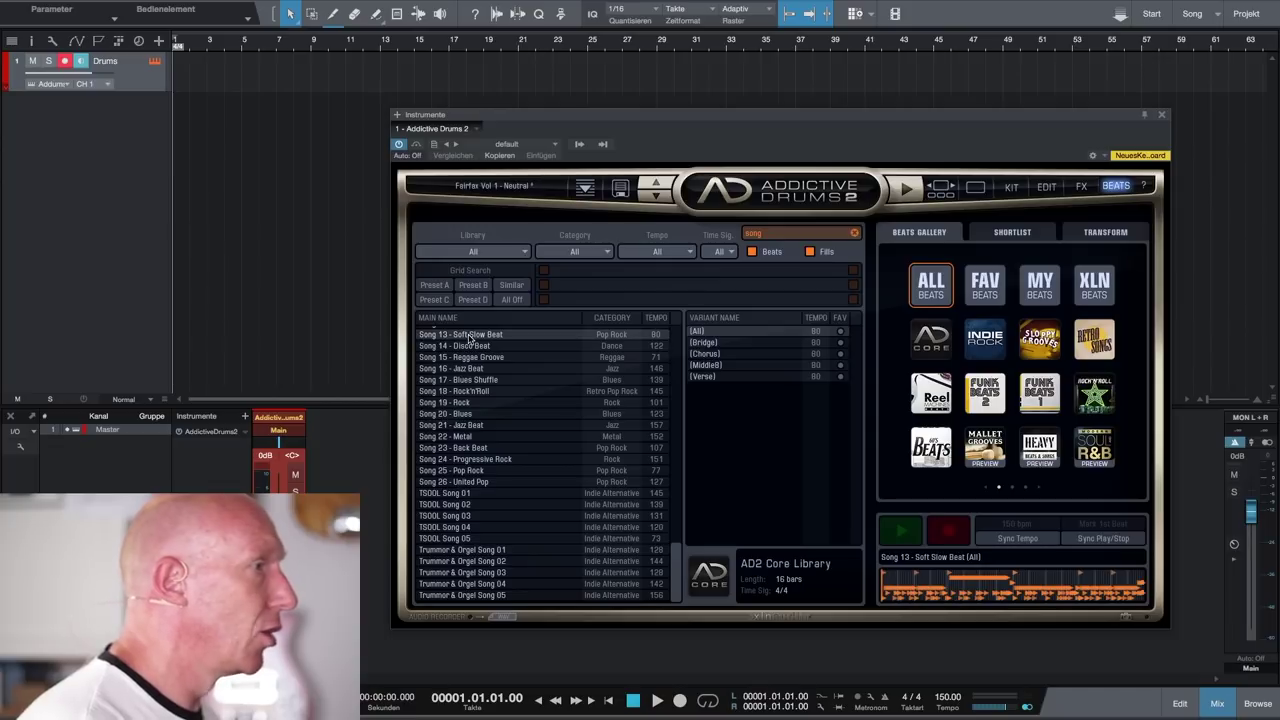
click(898, 538)
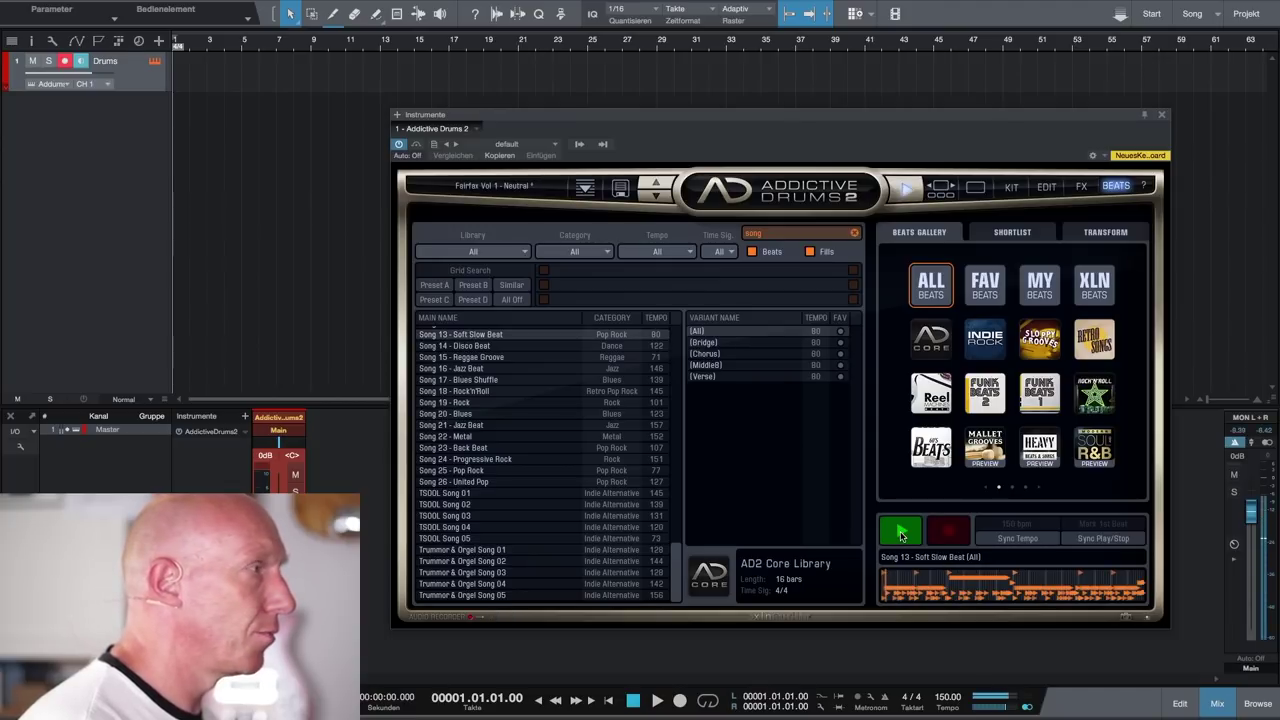
click(481, 358)
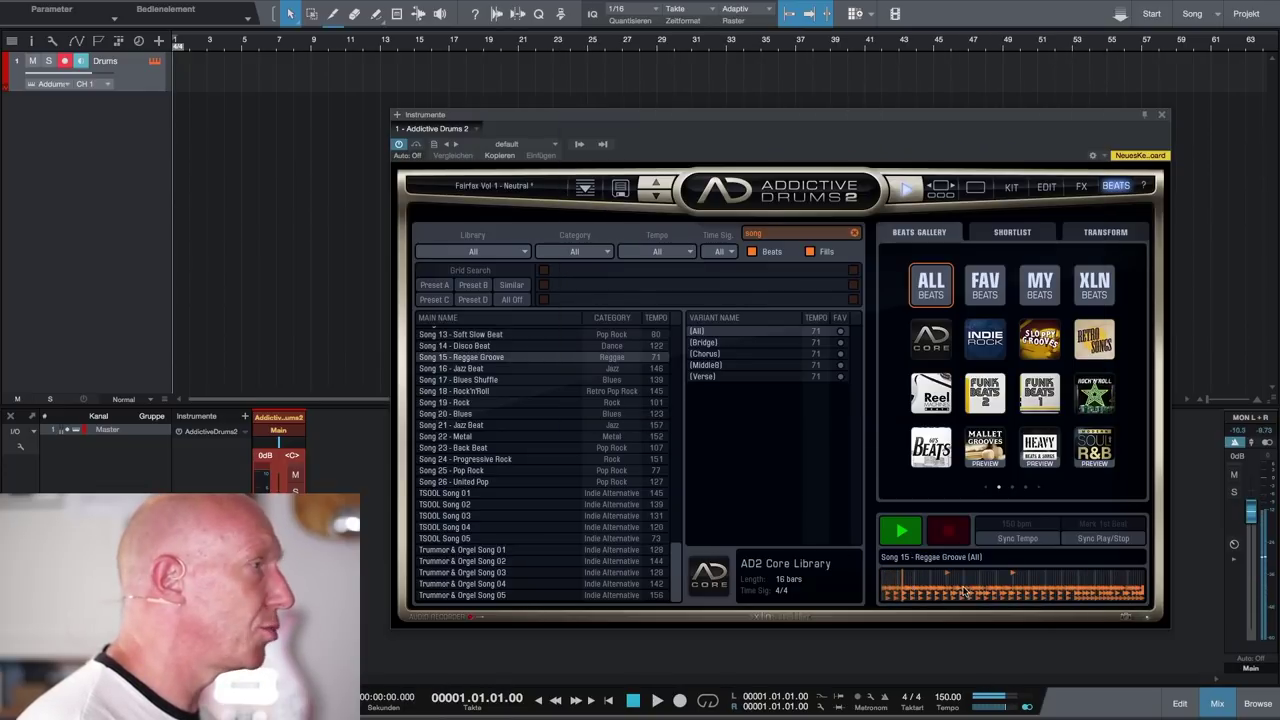
click(462, 402)
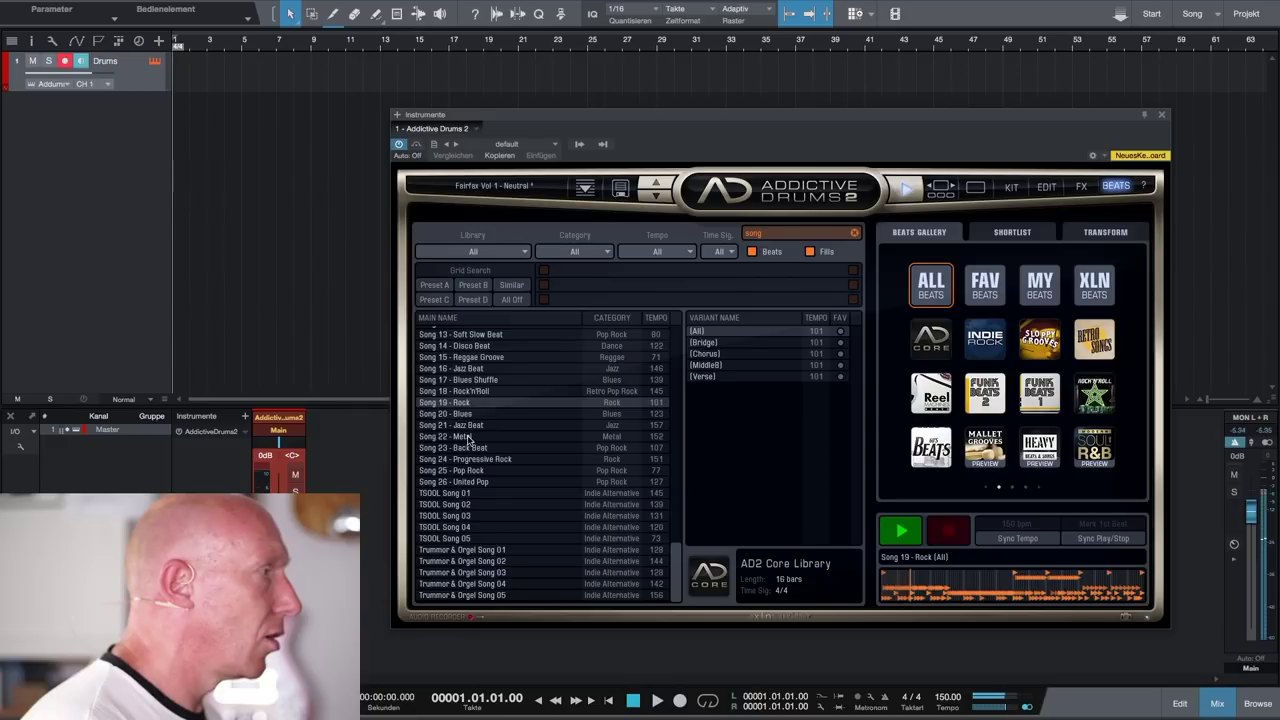
click(893, 527)
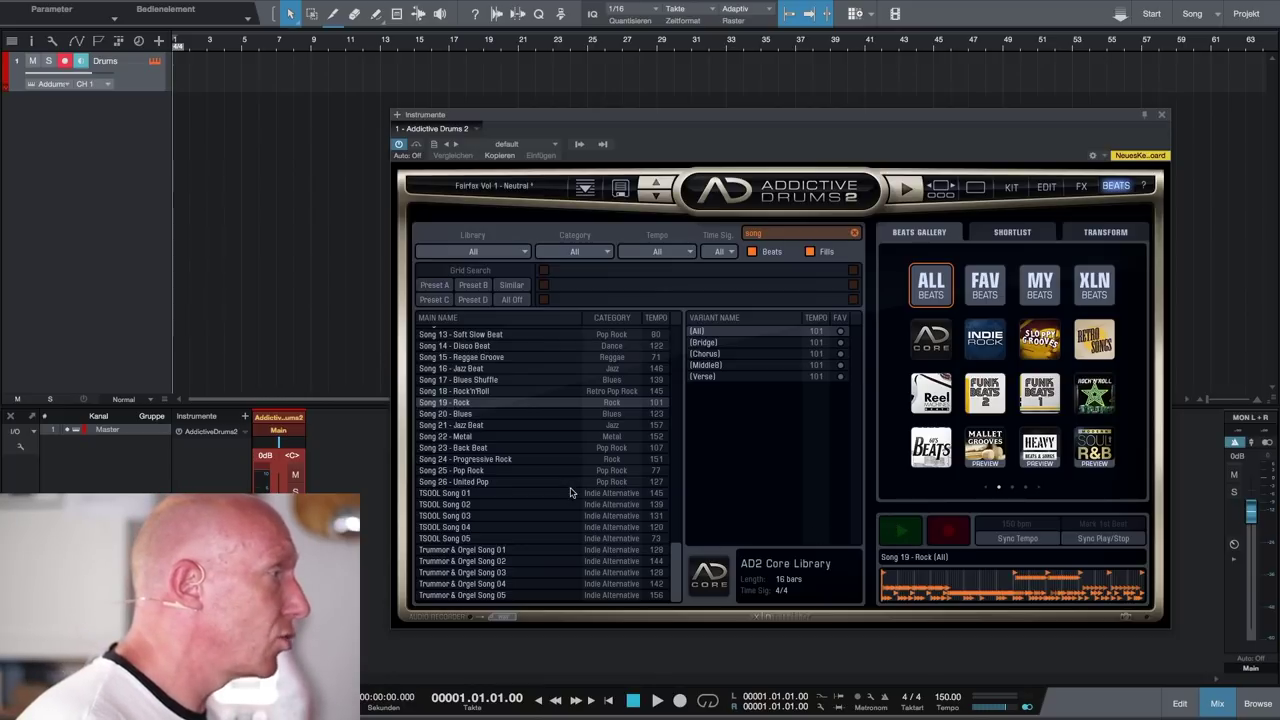
Resume the beat preview and audition the entries from Song 20 - Blues through Song 26 - United Pop in turn
click(920, 532)
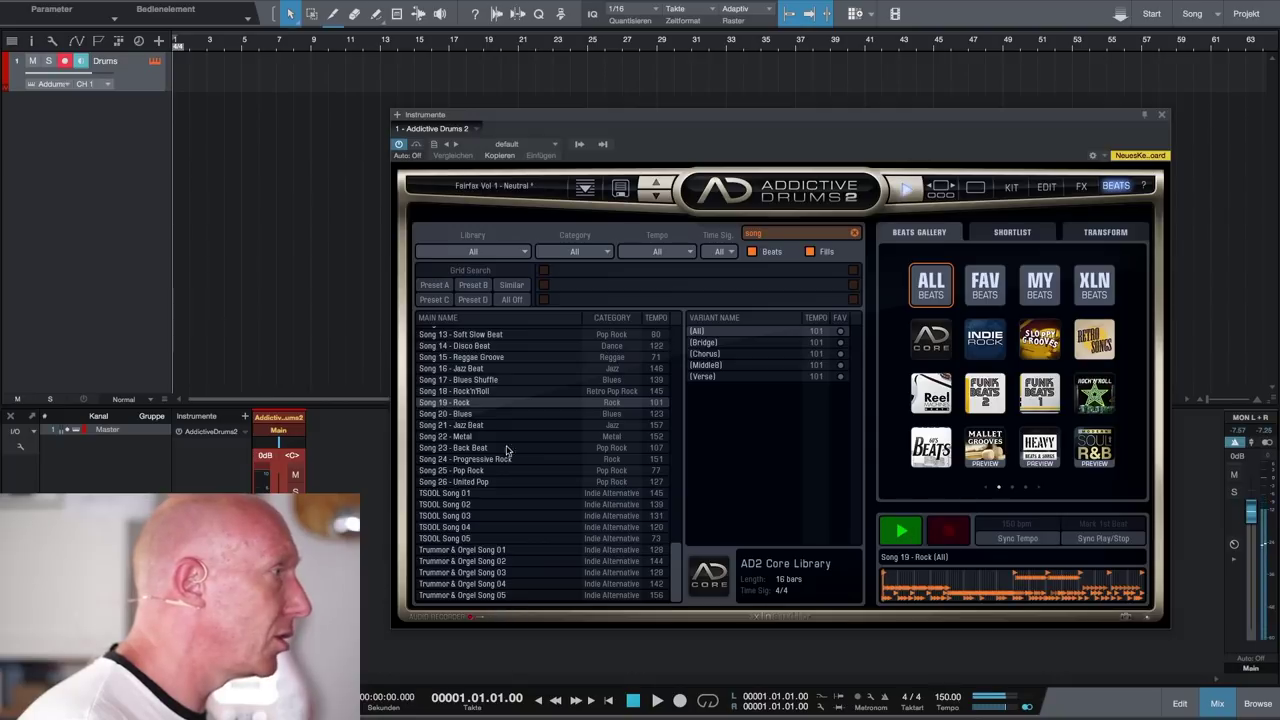
click(466, 414)
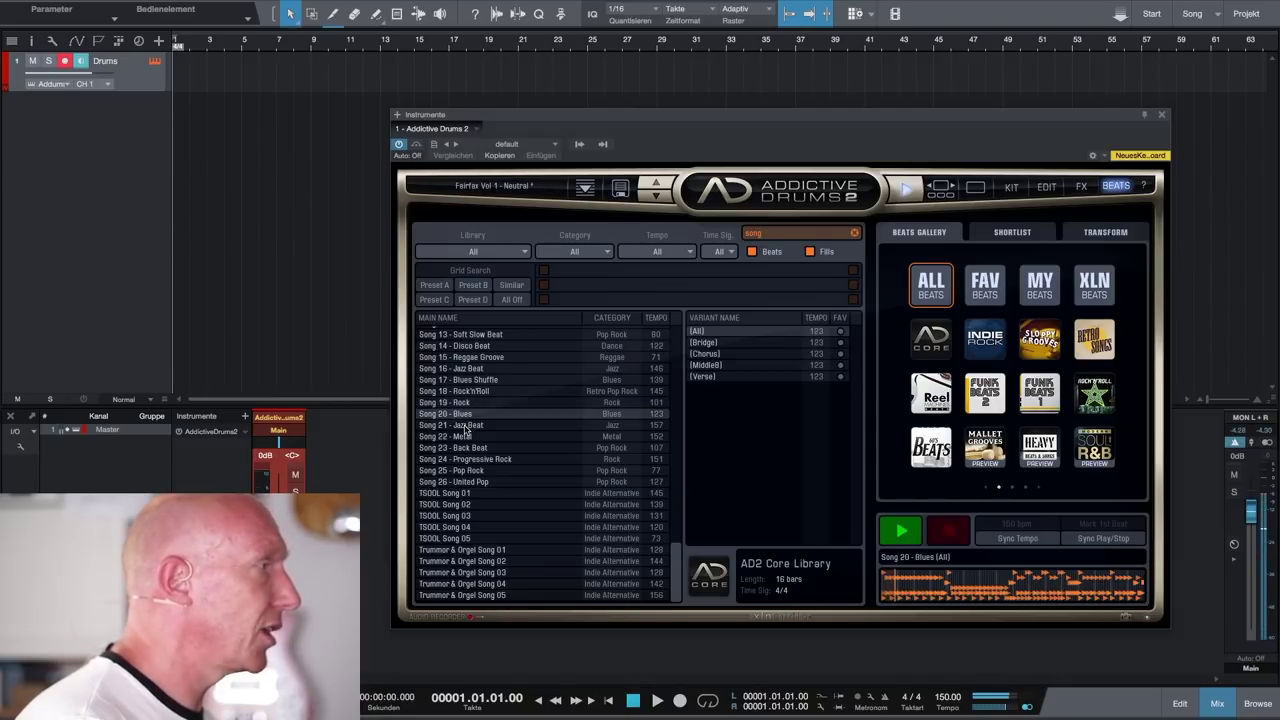
click(466, 428)
click(466, 438)
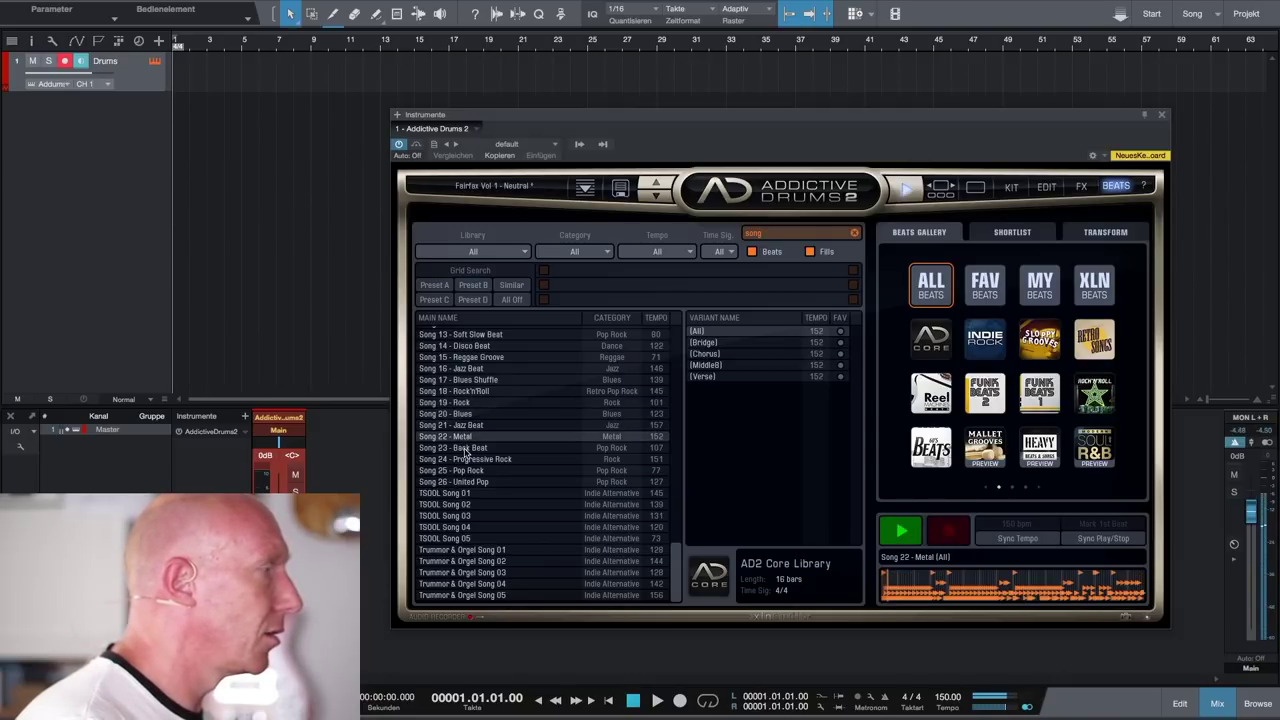
click(466, 449)
click(467, 460)
click(467, 471)
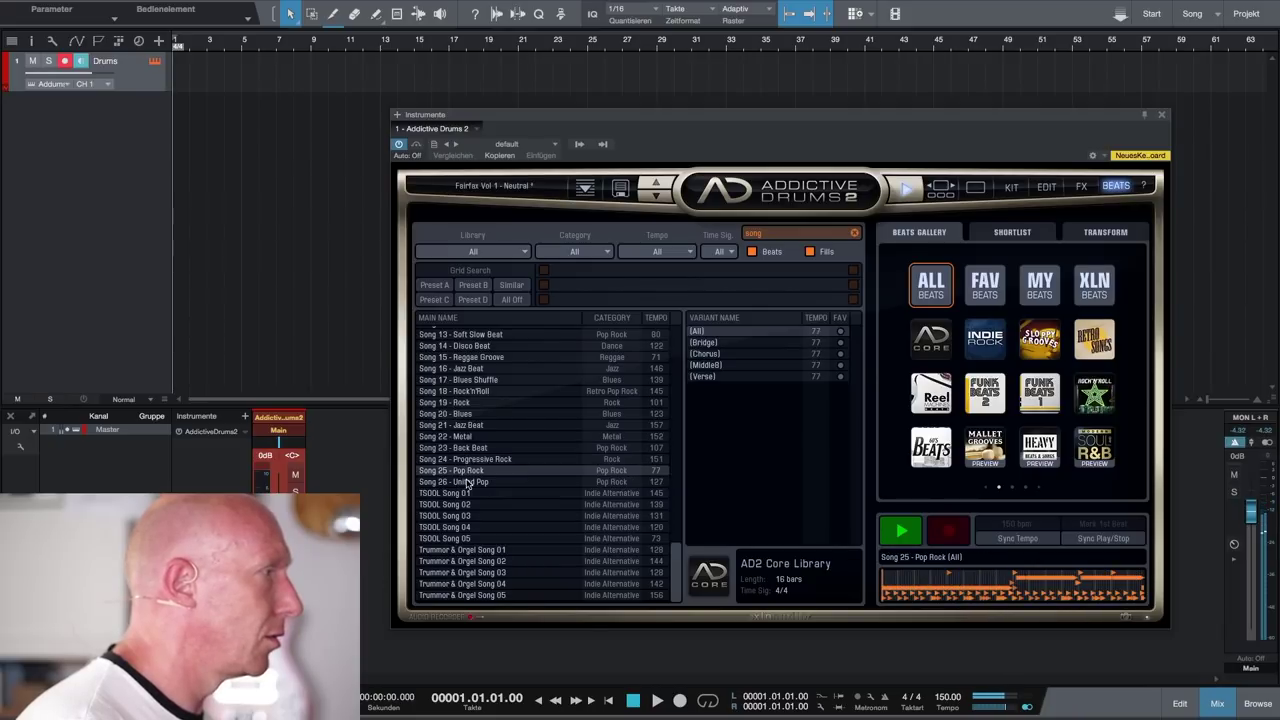
click(467, 482)
Audition the Indie Rock beats TSOOL Song 01, 02 and 03, replaying TSOOL Song 03 before stopping the preview
click(464, 493)
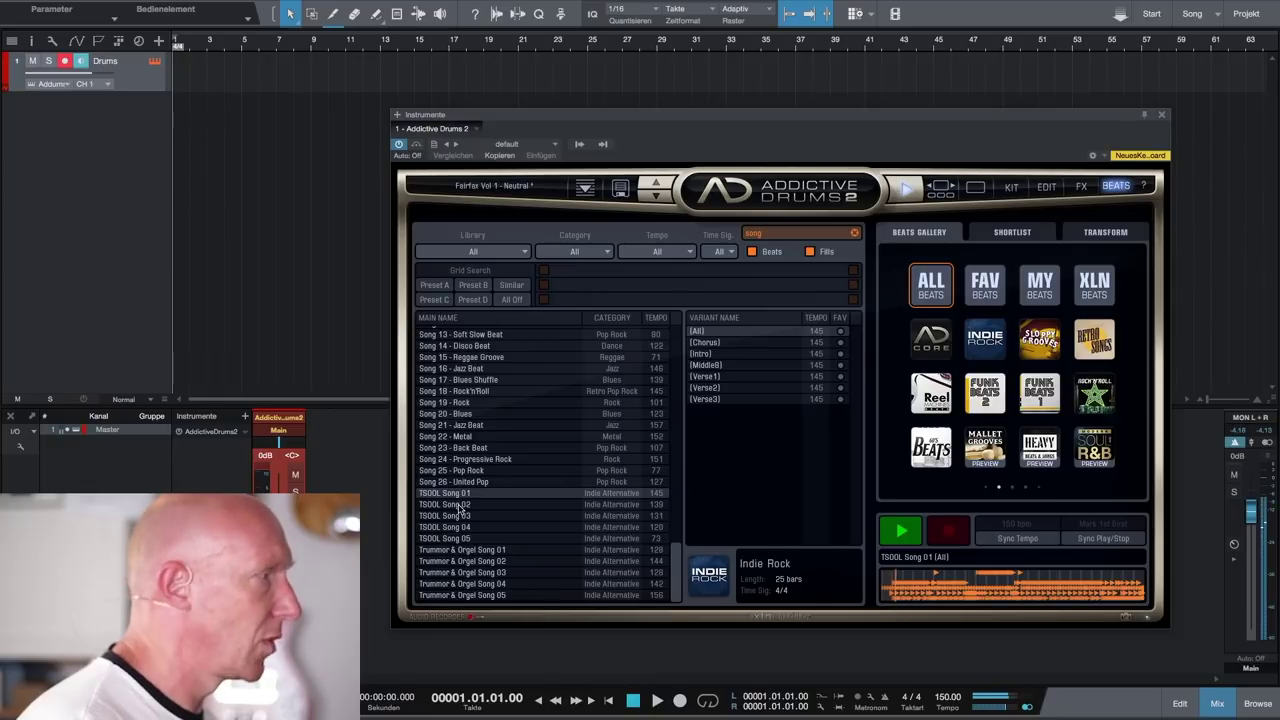
click(461, 506)
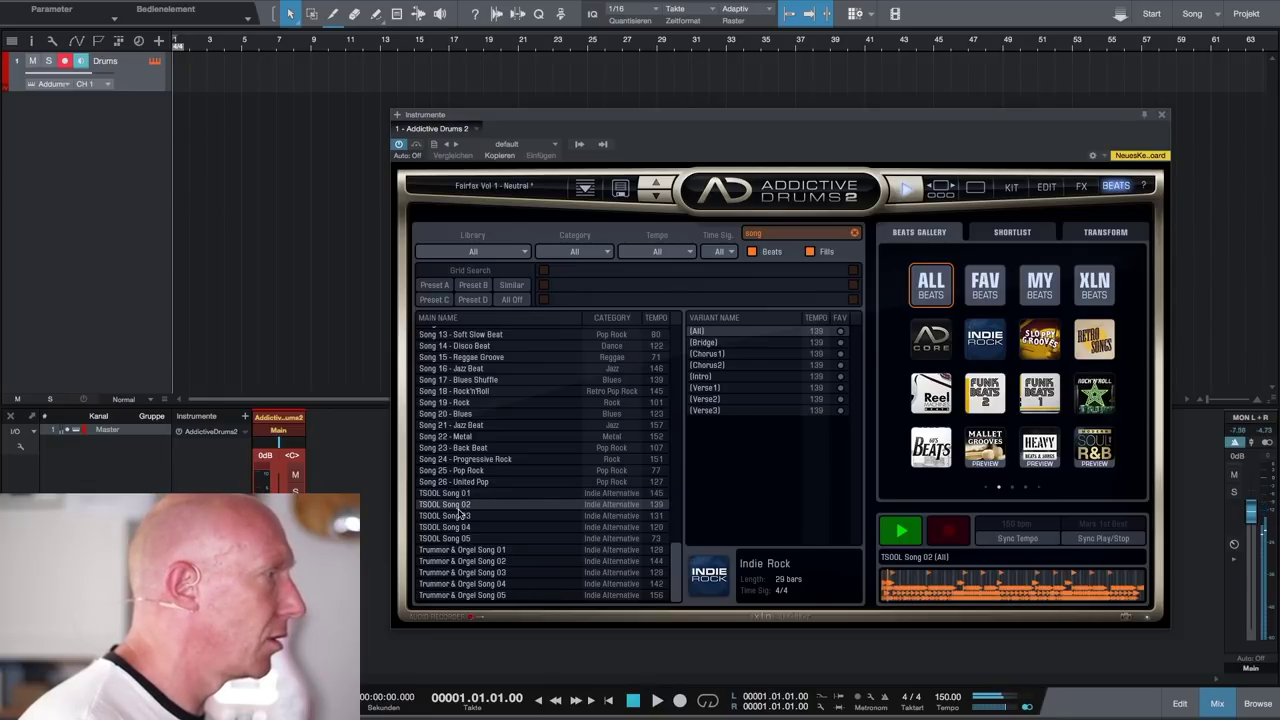
click(462, 516)
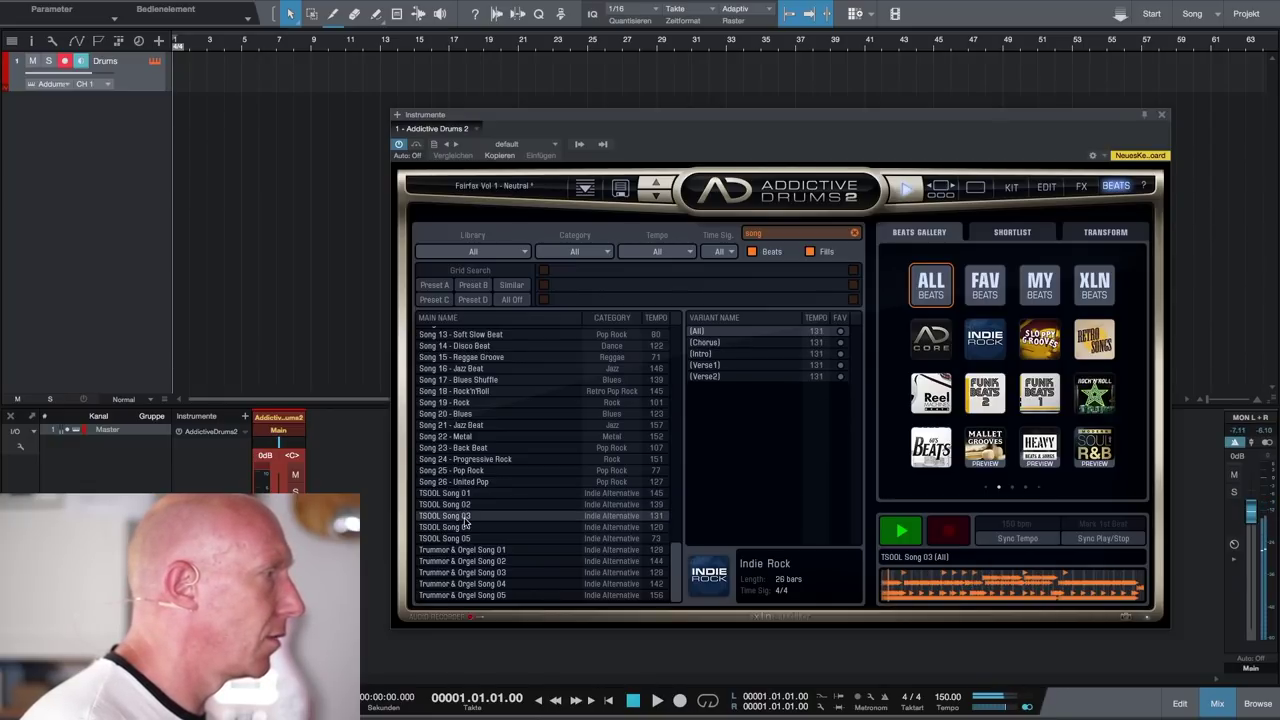
click(897, 534)
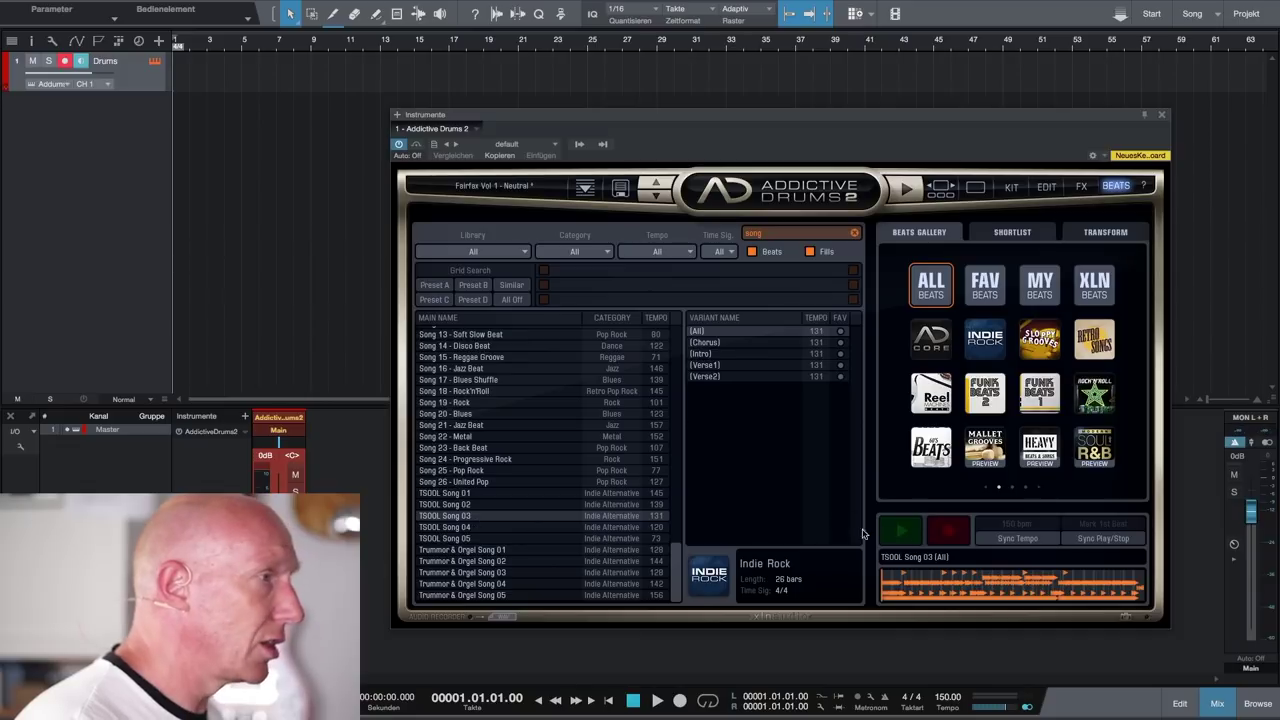
click(904, 535)
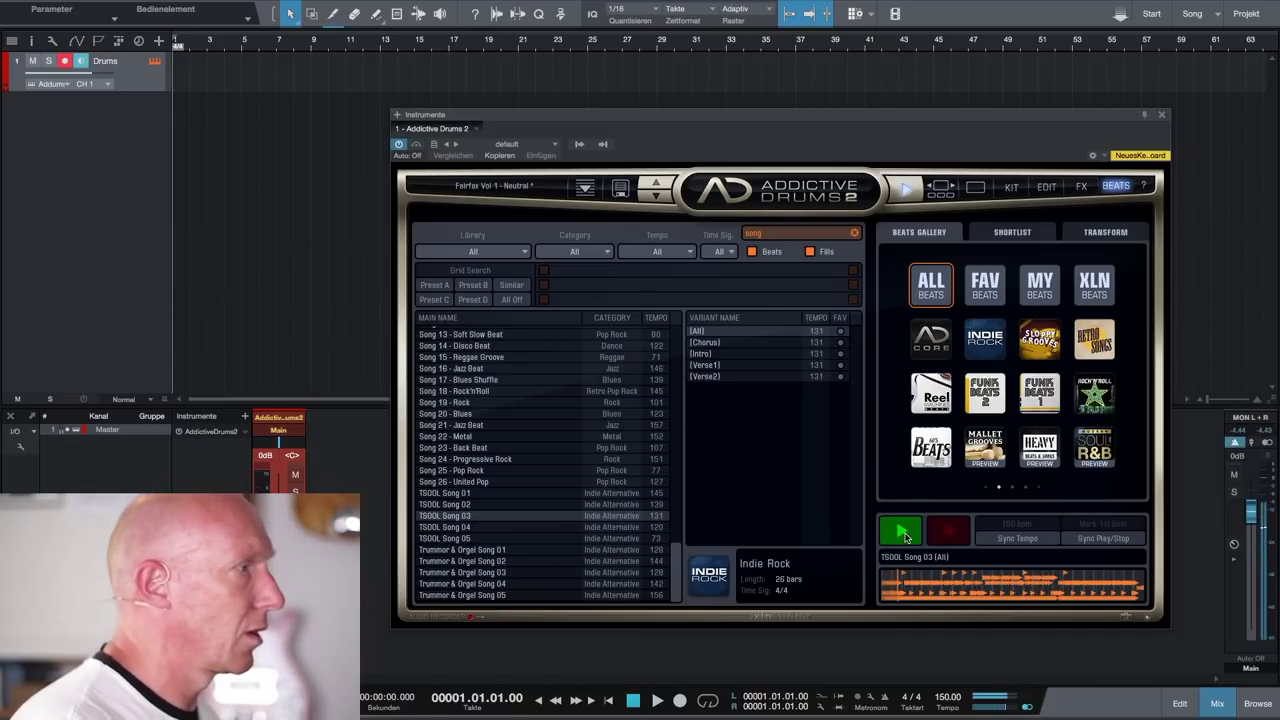
click(905, 537)
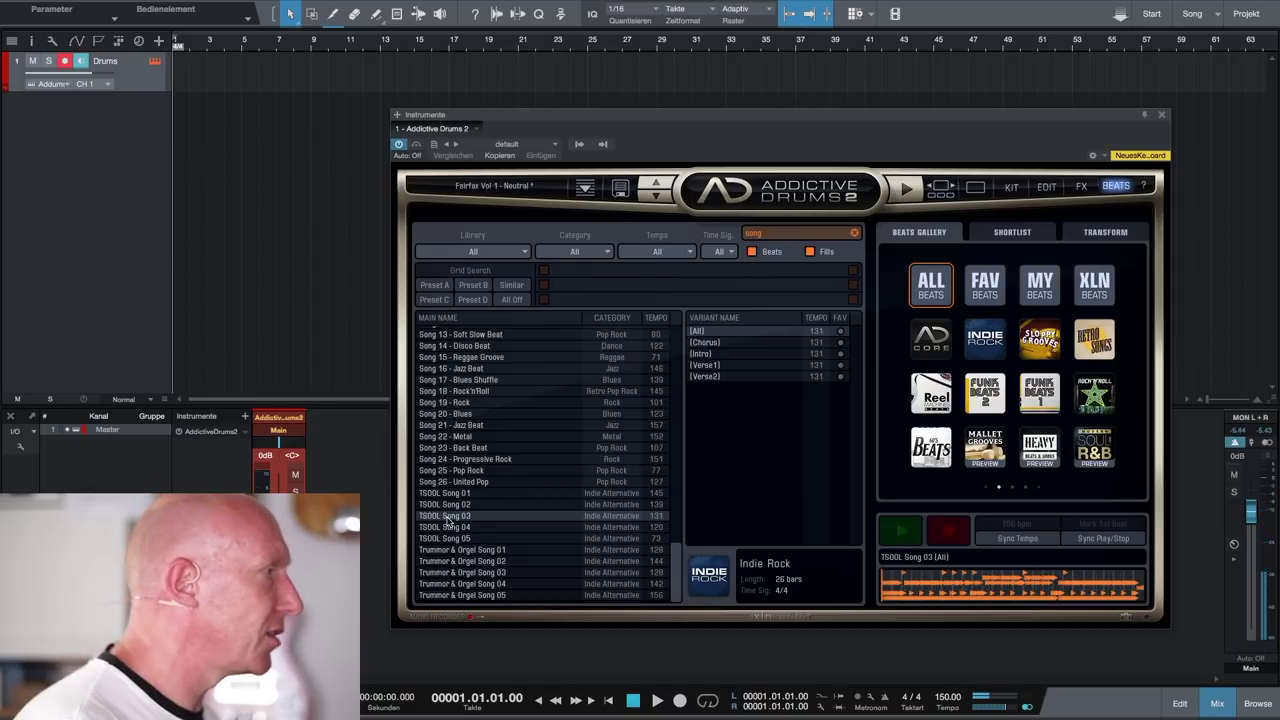
Place the TSOOL Song 03 beat on the Drums track starting at bar 2 and close the instrument window
drag(447, 518, 215, 82)
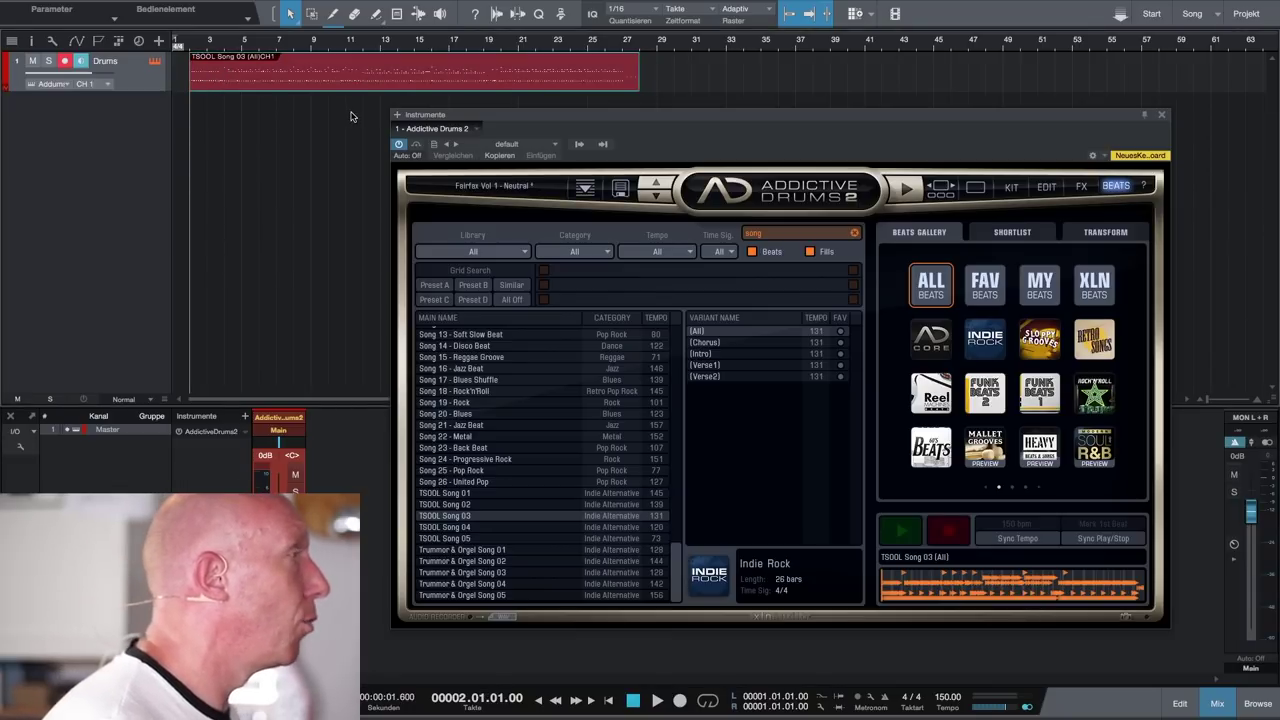
click(1161, 115)
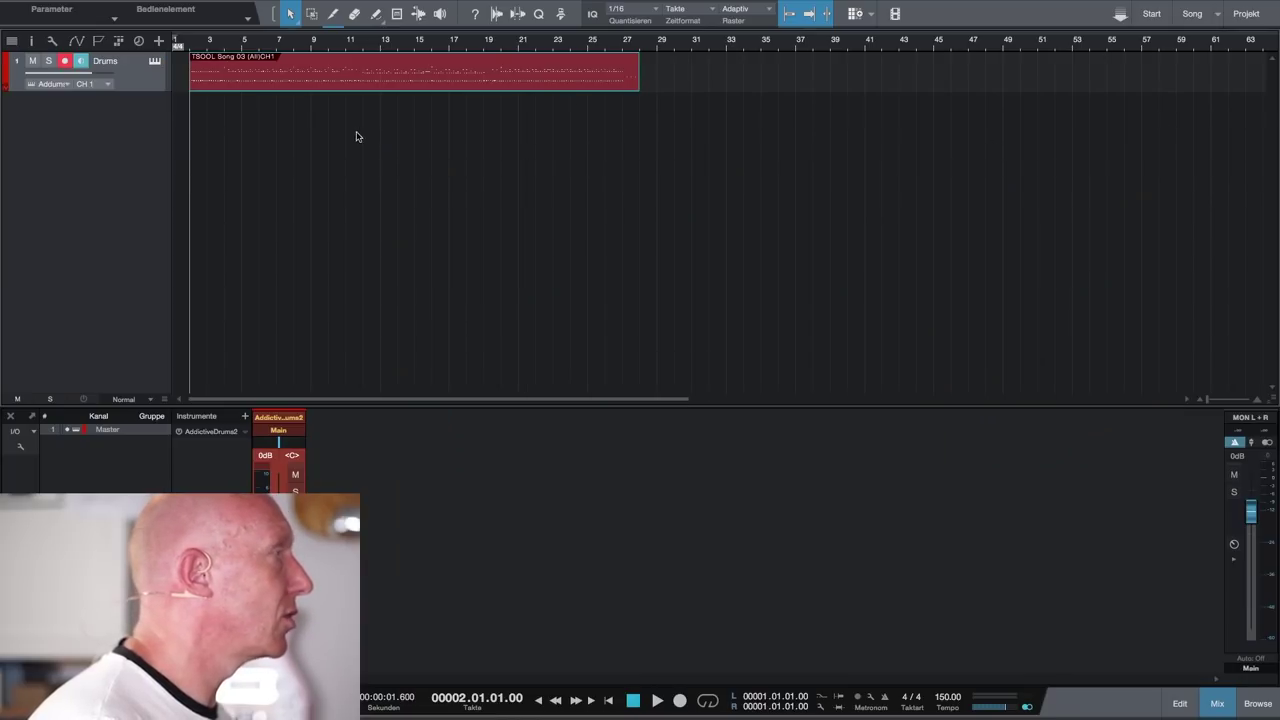
Play the start of the TSOOL Song 03 clip in a close-up view of the arrangement, stopping just after bar 4
key(e)
key(e)
key(e)
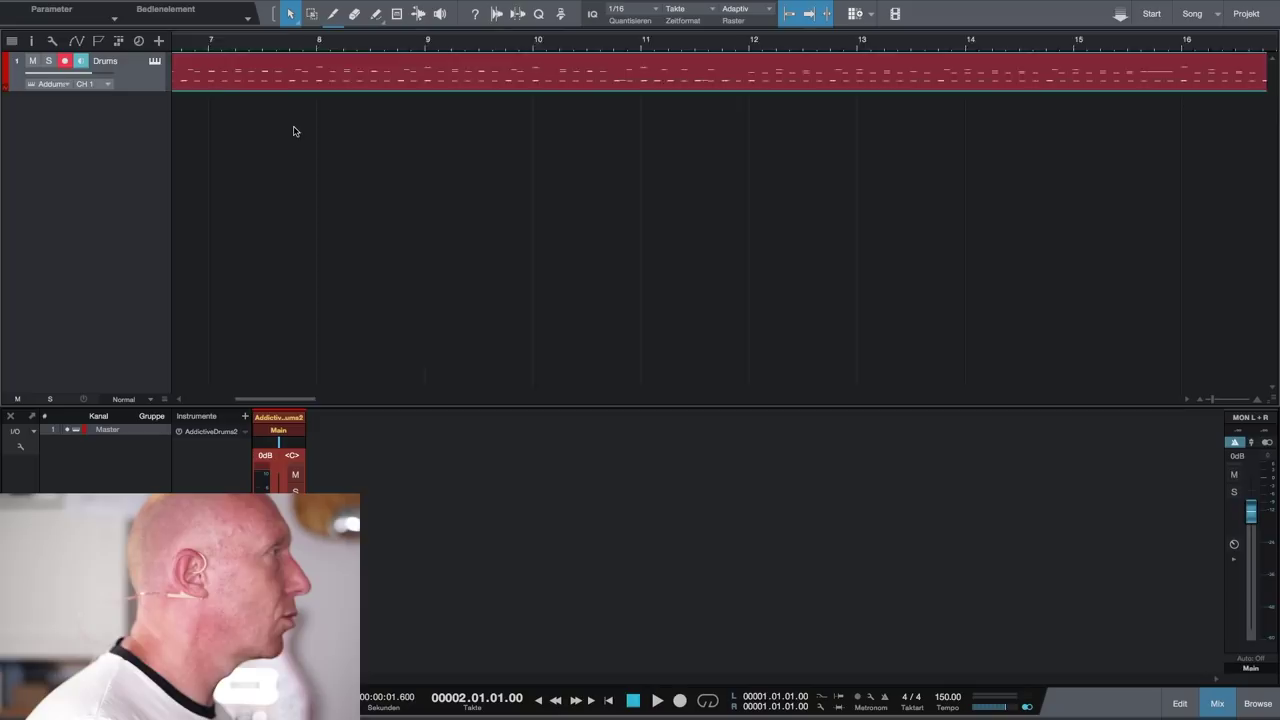
scroll(293, 131, left, 2)
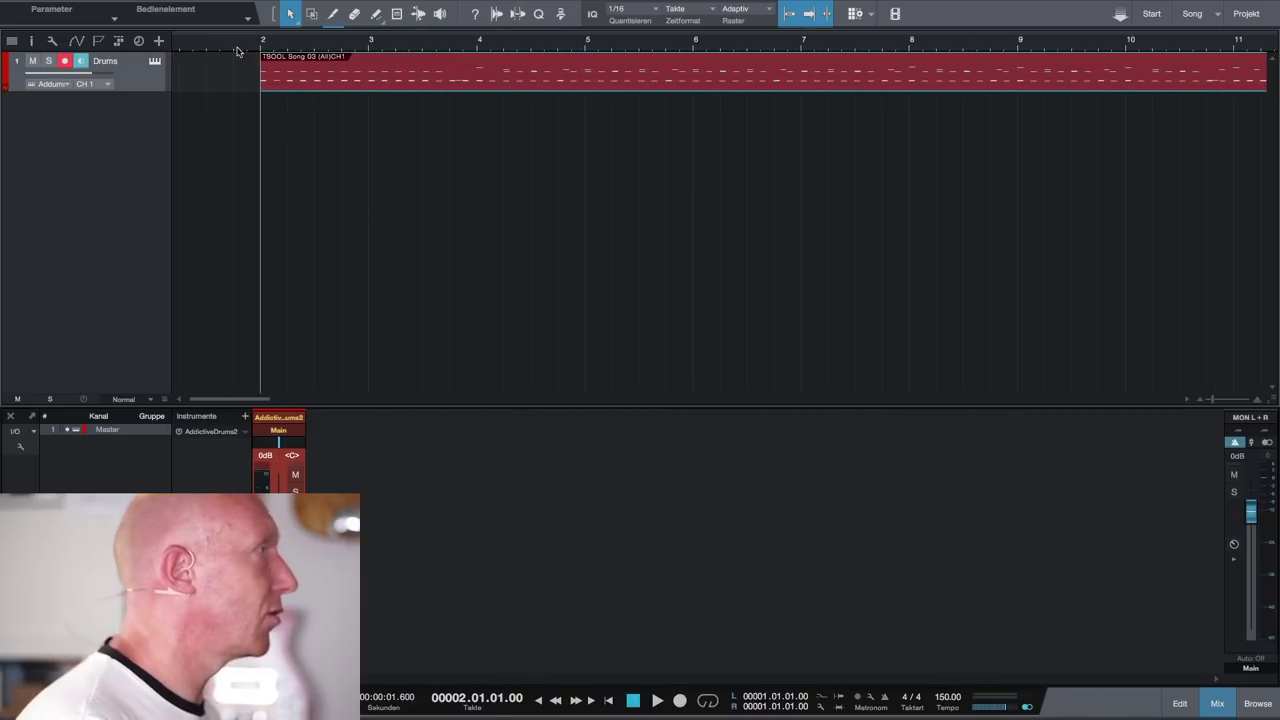
key(space)
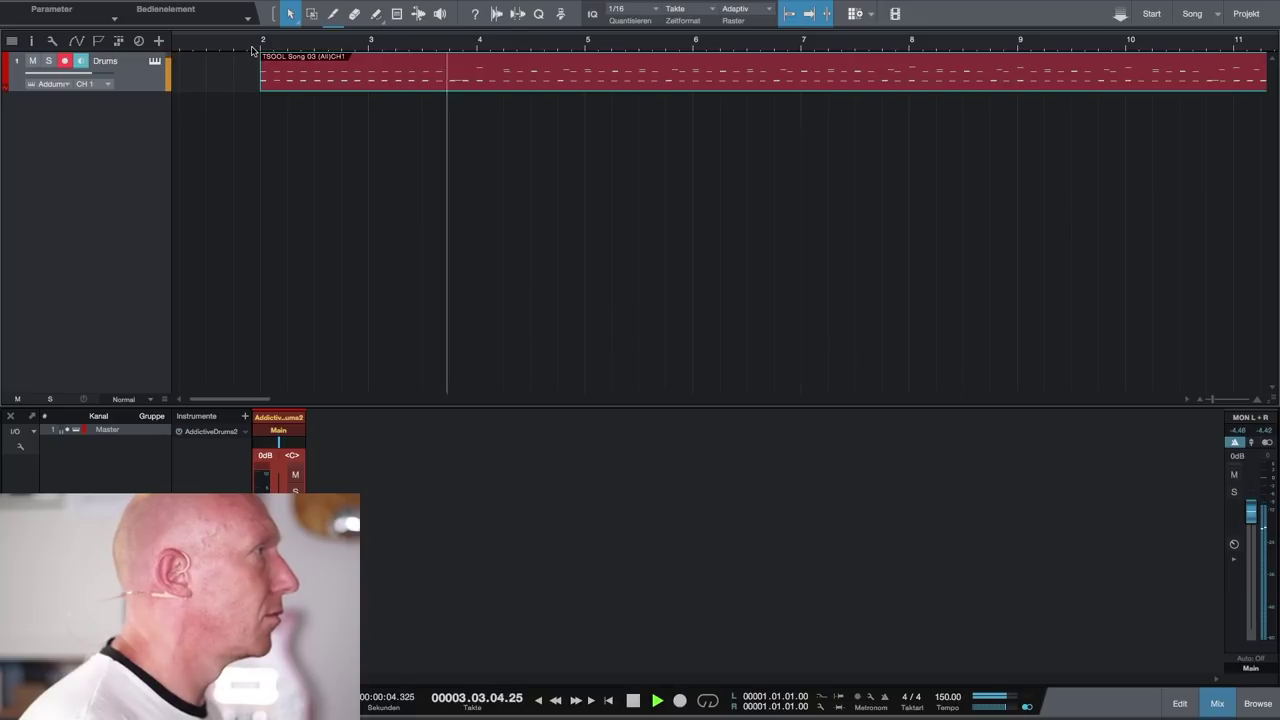
key(space)
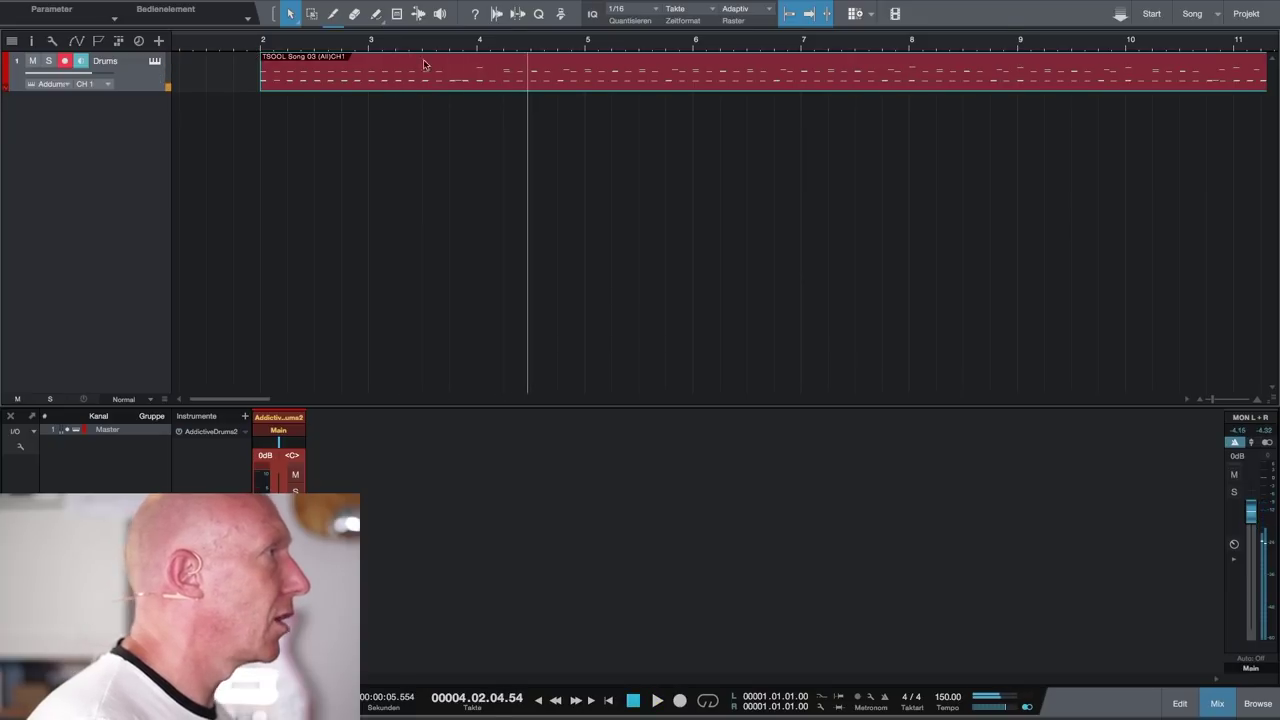
Split the drum clip at bar 4 and delete everything after the split
alt+click(479, 58)
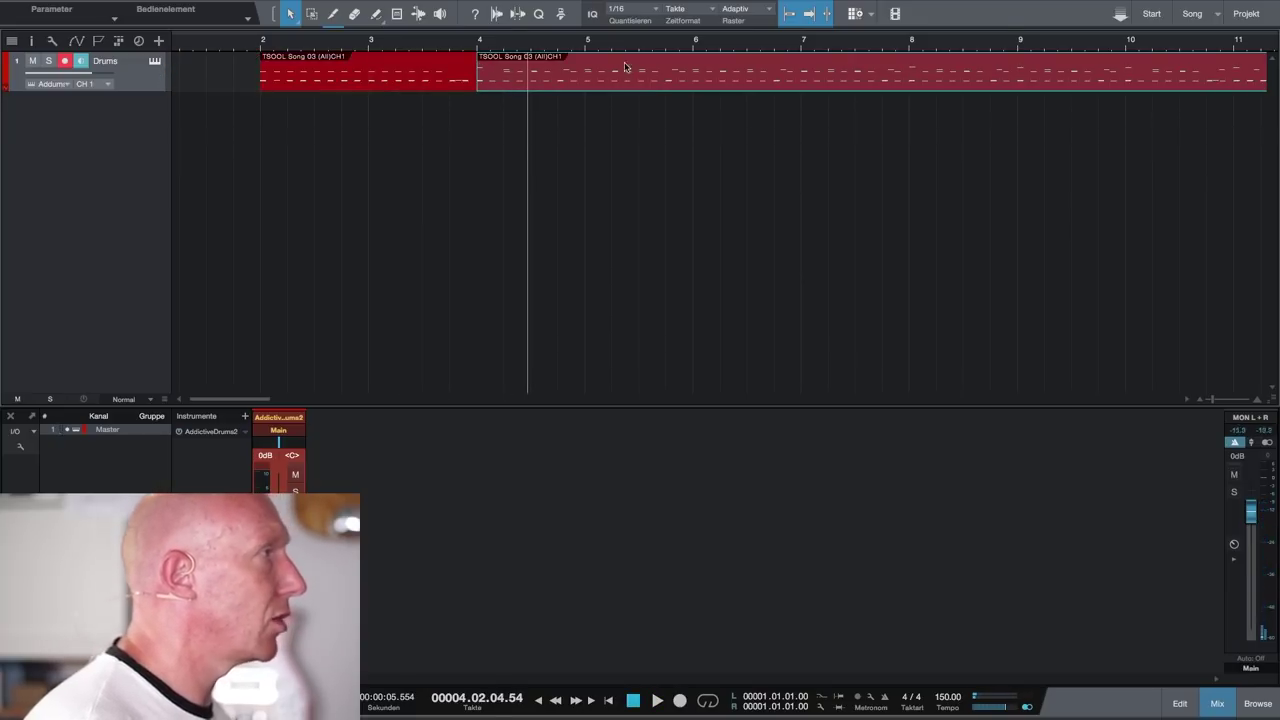
key(Delete)
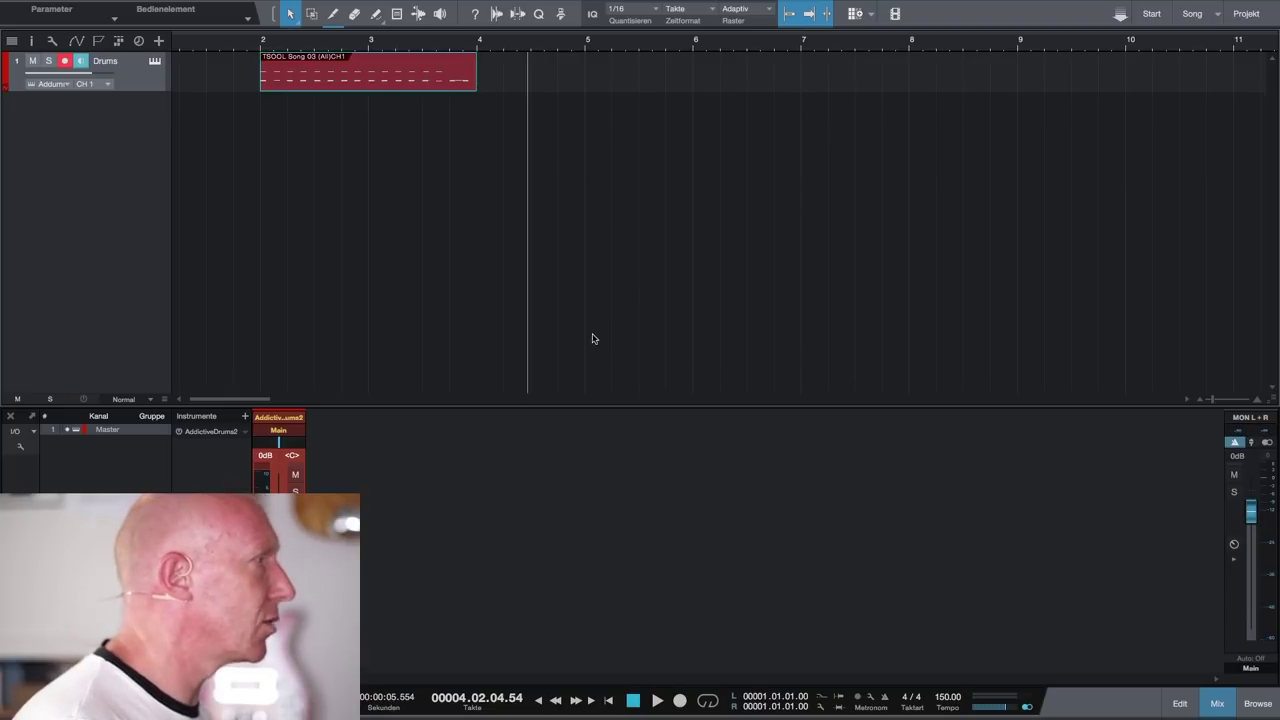
Open the Addictive Drums 2 instrument and search its beat library for "bread"
click(285, 423)
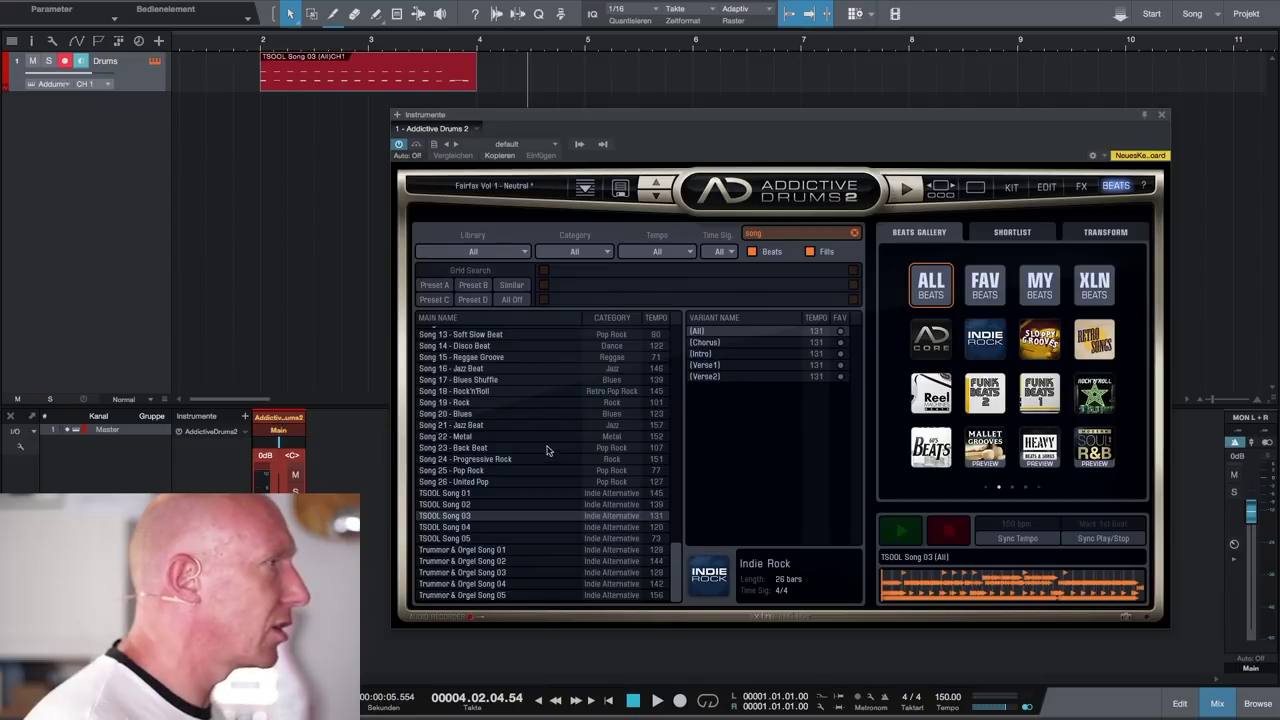
click(800, 238)
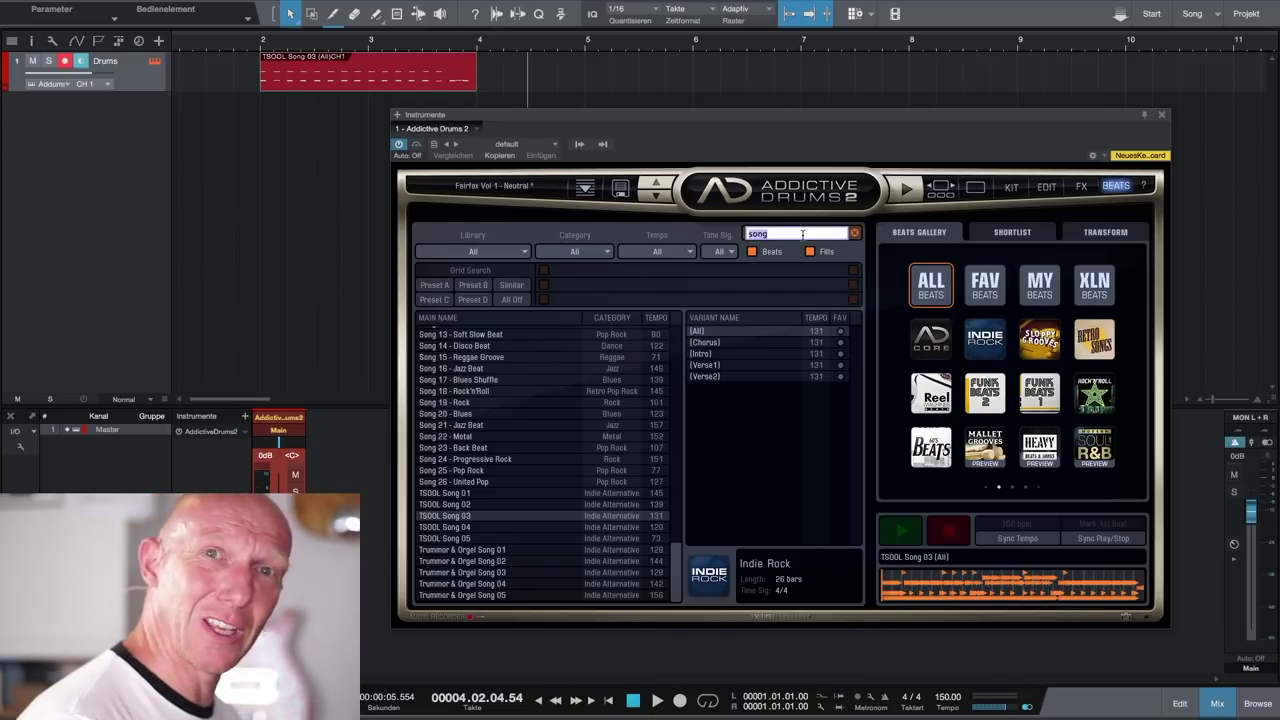
text(bread)
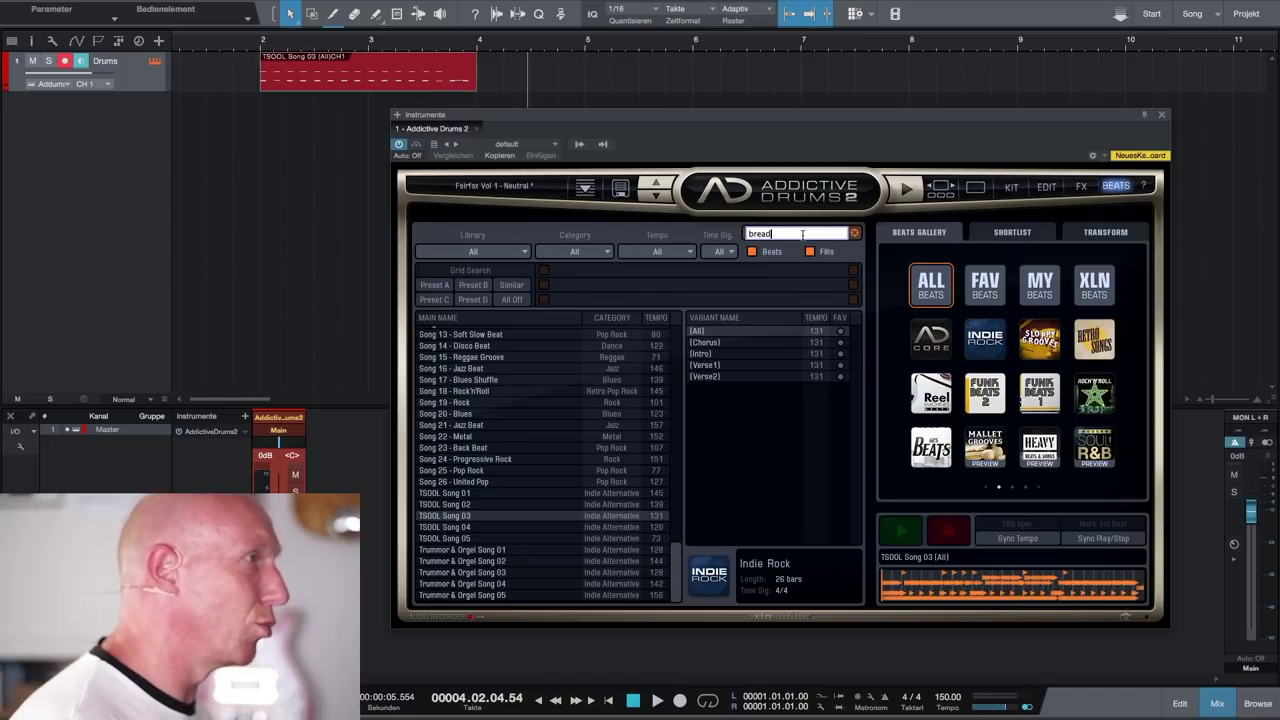
key(Return)
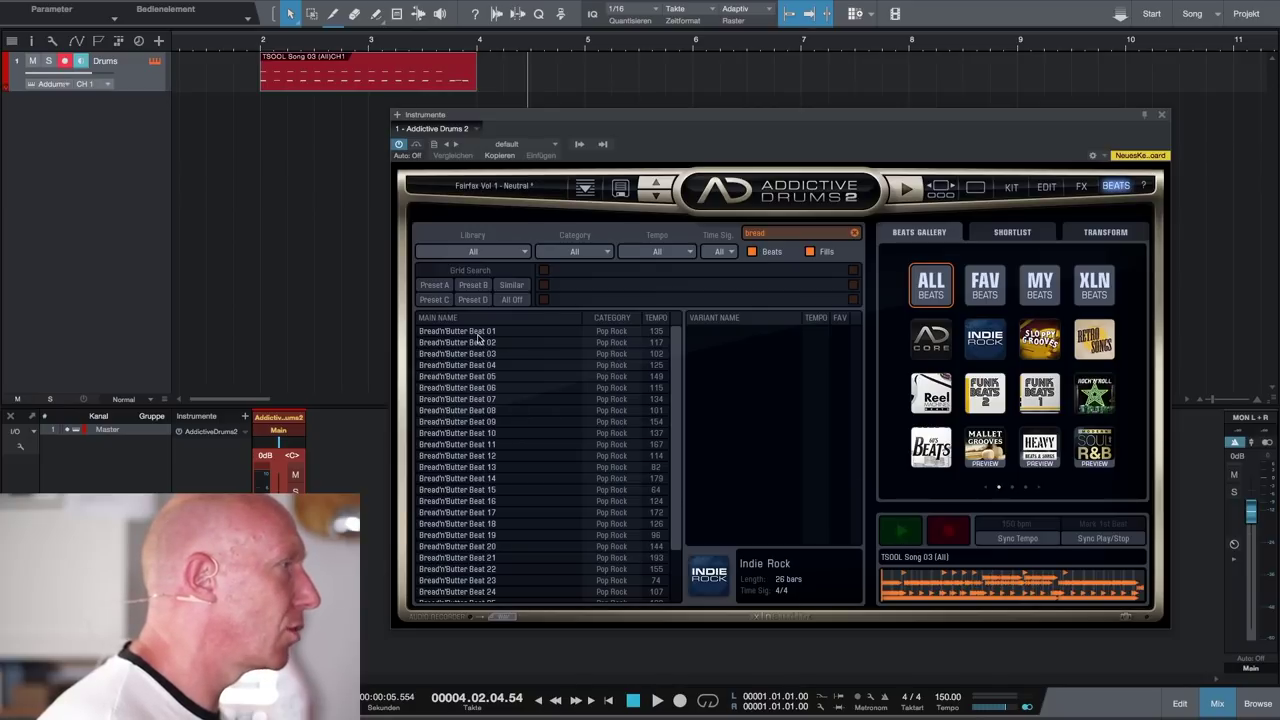
Audition the closed hi-hat versions of Bread'n'Butter Beats 01, 10, 20, 22 and 23
click(479, 332)
click(904, 543)
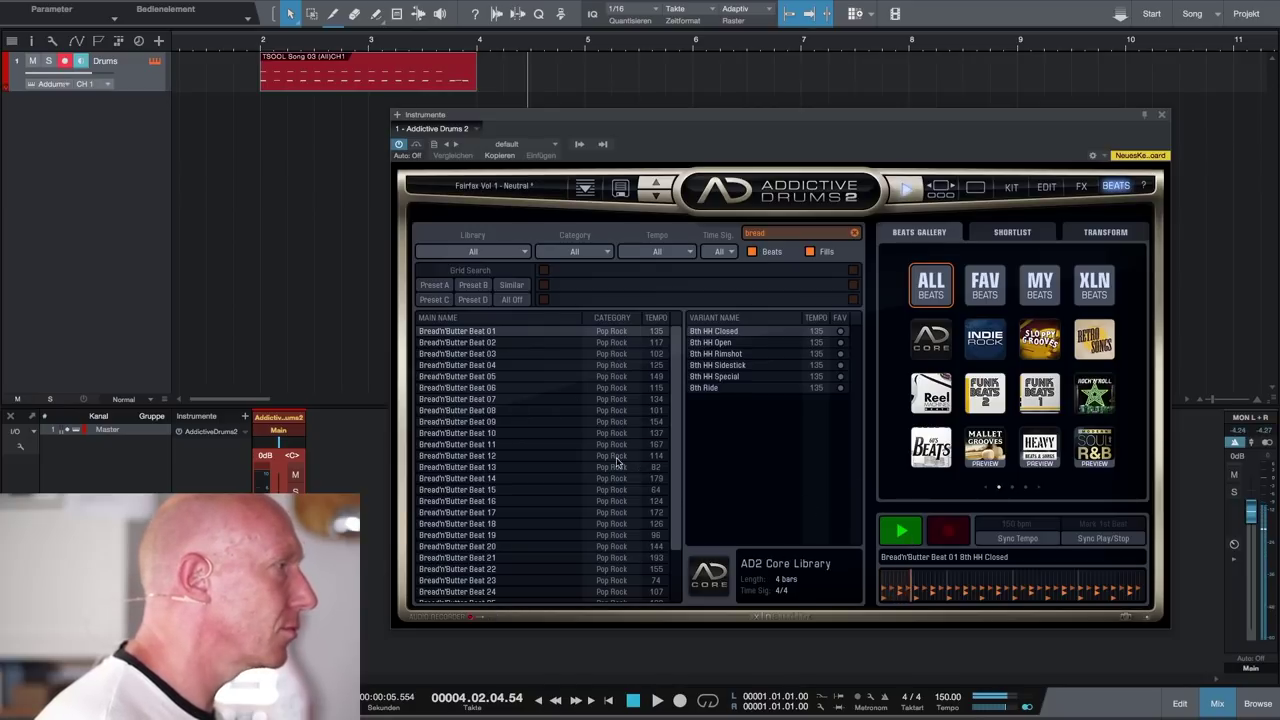
click(518, 432)
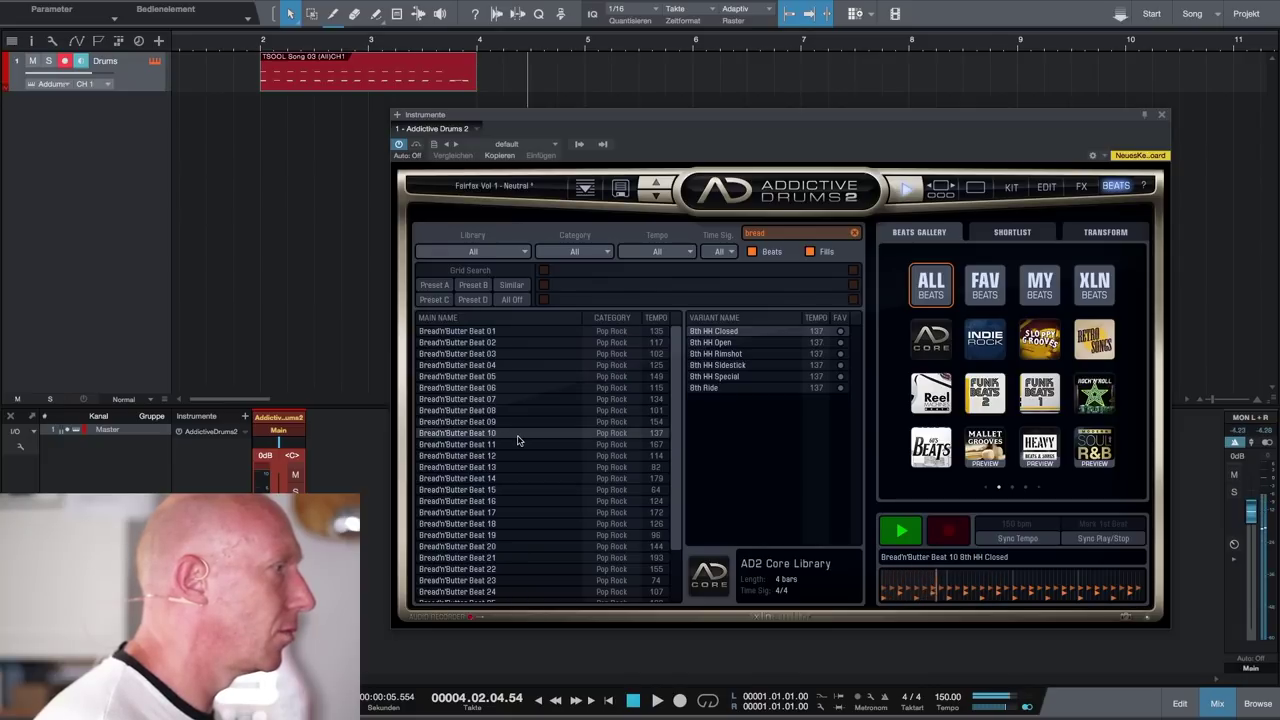
click(540, 547)
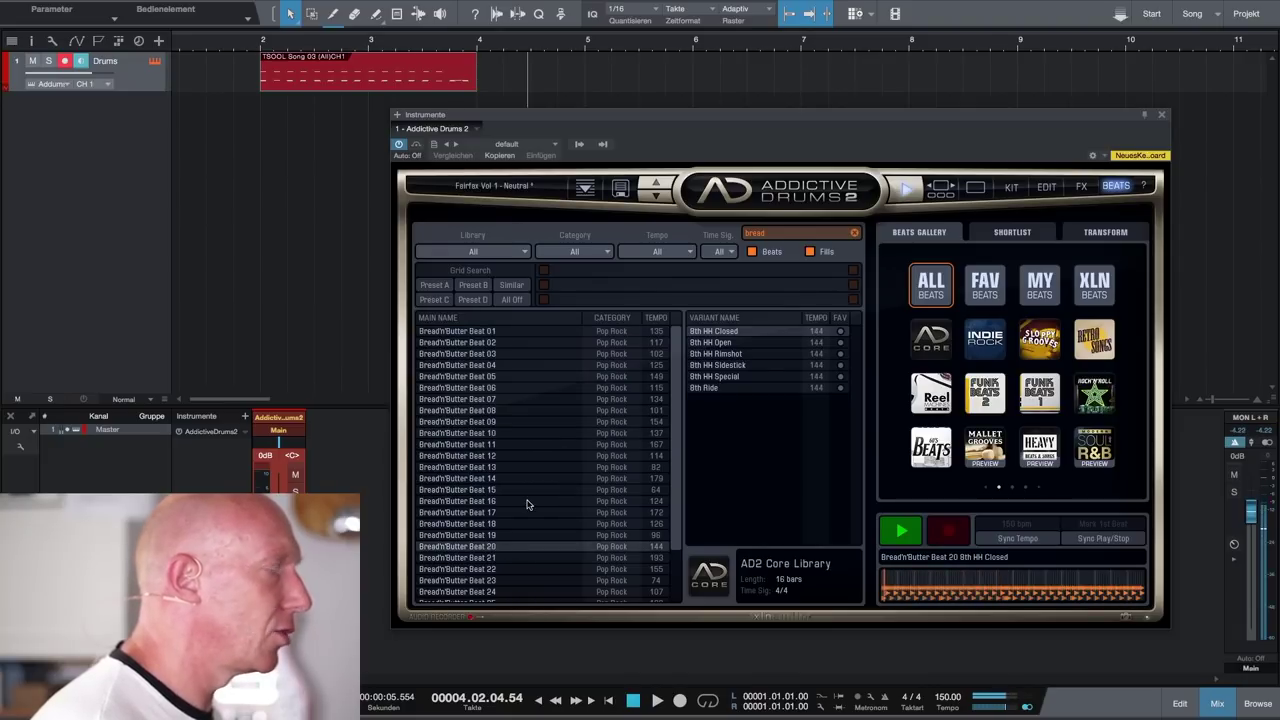
scroll(529, 504, down, 3)
scroll(528, 504, down, 2)
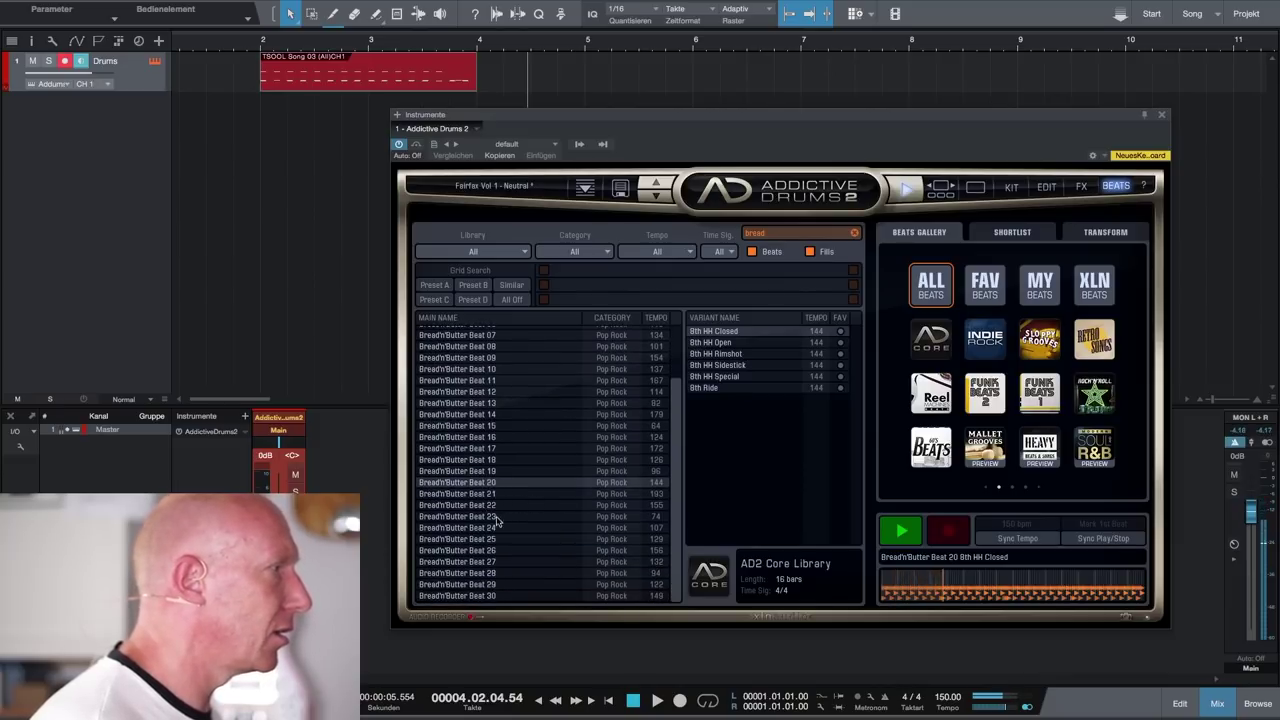
click(499, 507)
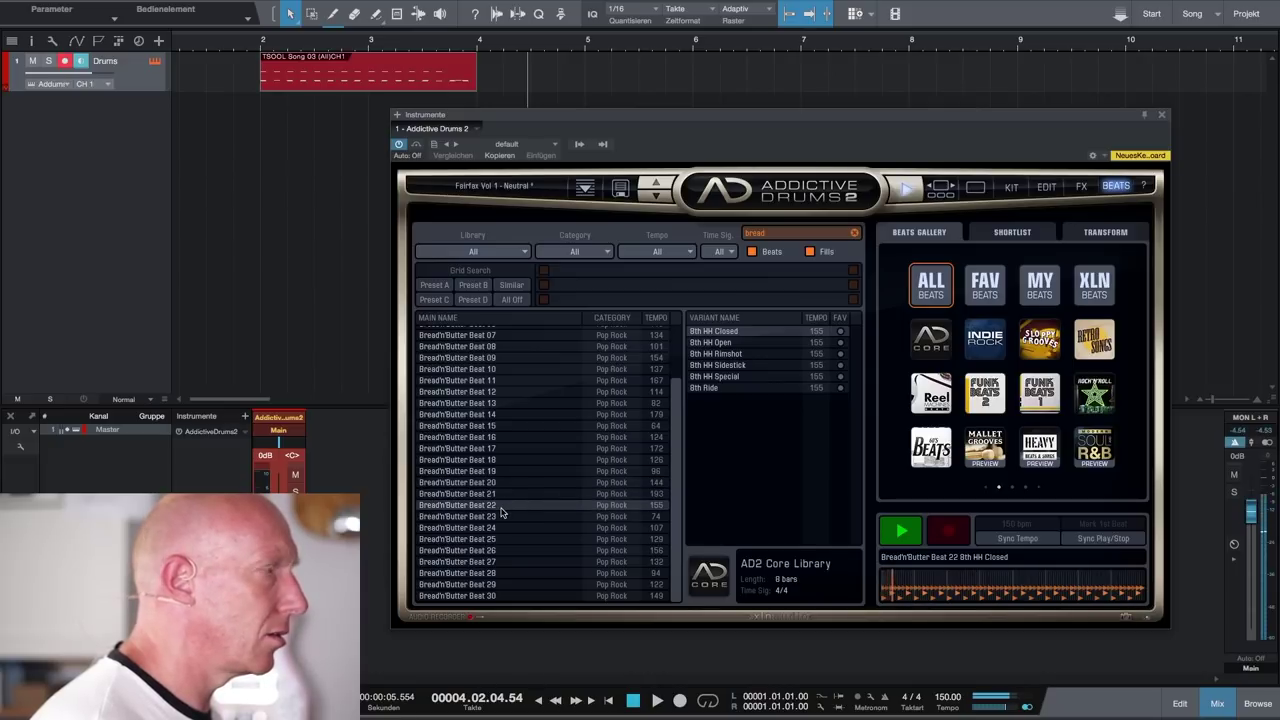
click(497, 516)
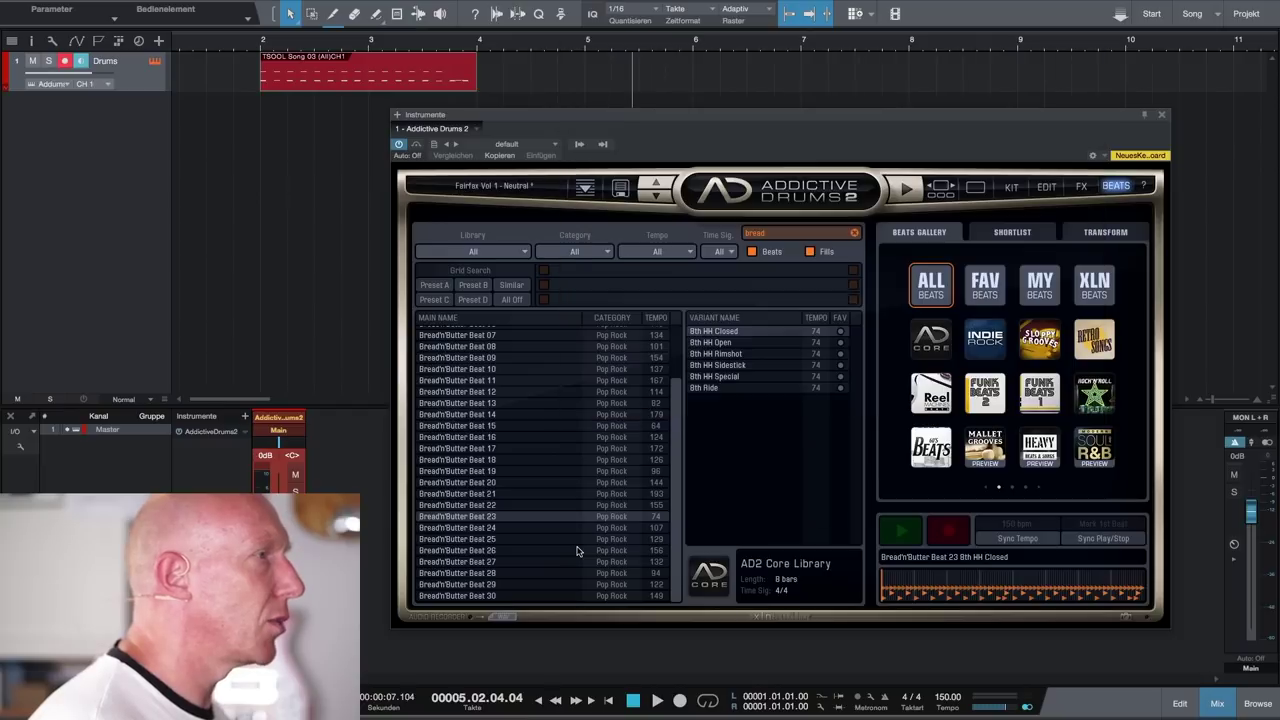
Replay Bread'n'Butter Beats 22 and 23 in succession to compare them, and stop the preview
click(466, 506)
click(902, 532)
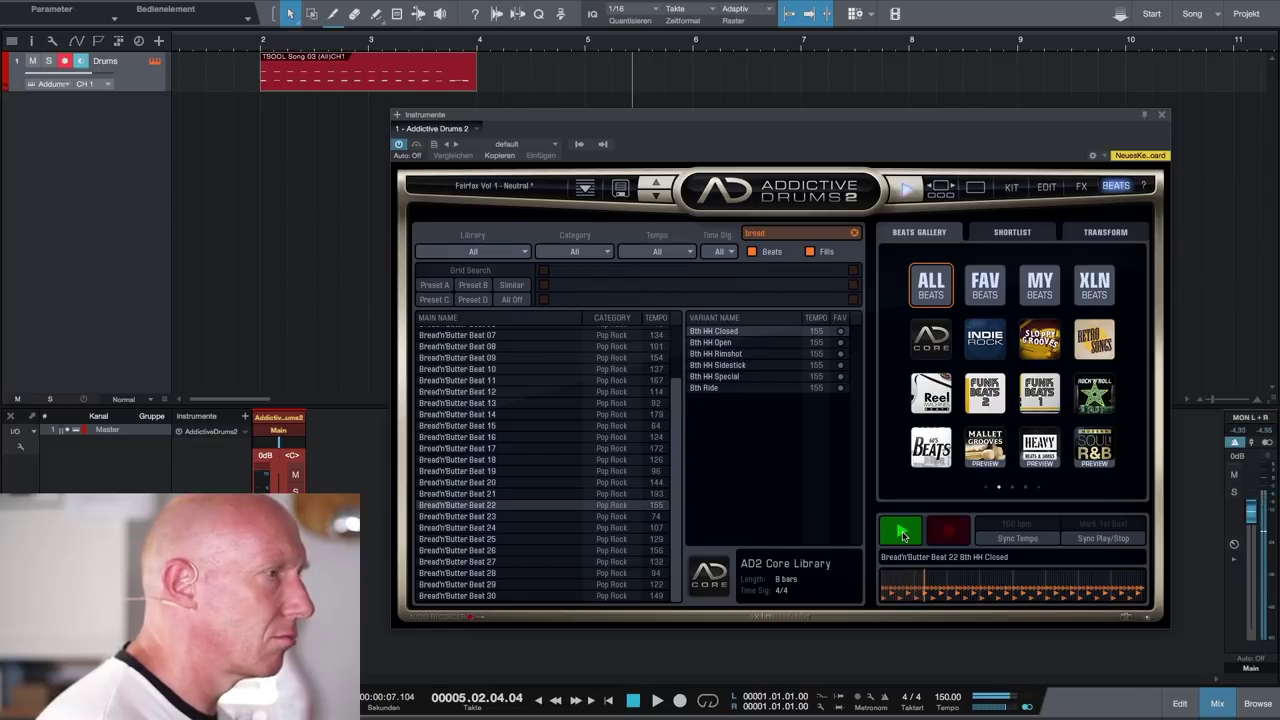
click(518, 516)
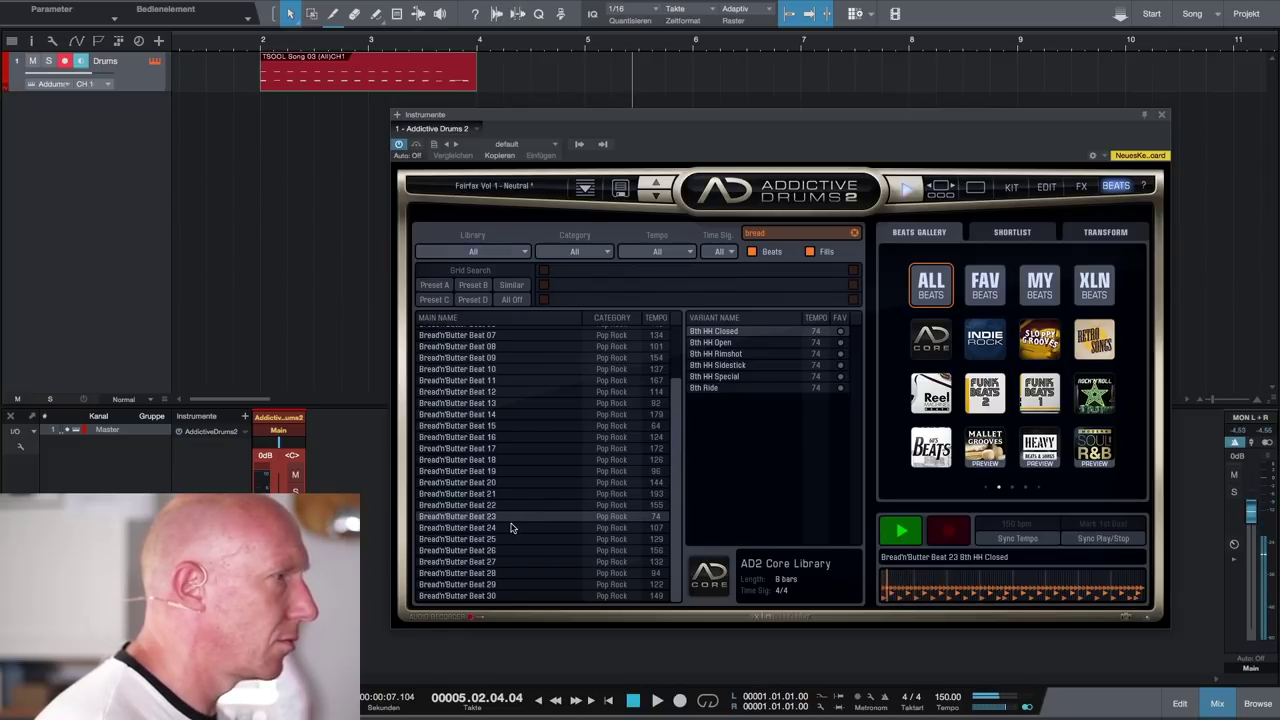
click(909, 537)
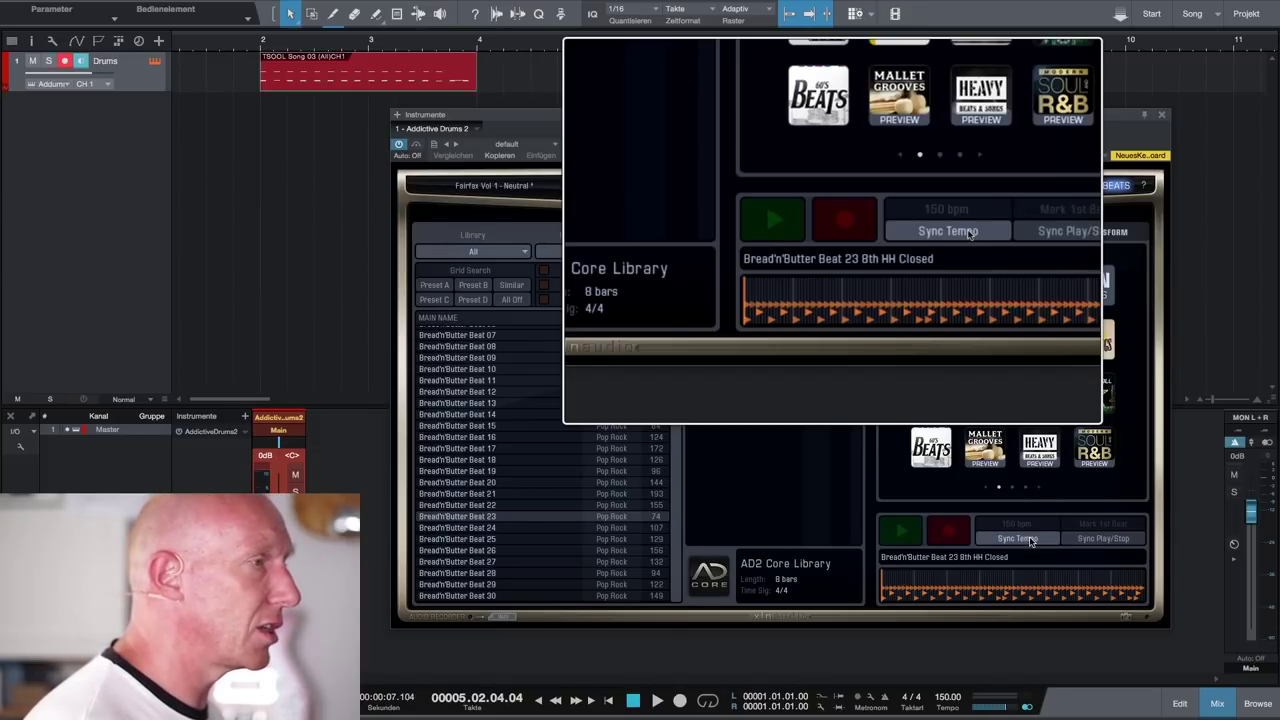
Enable Sync Tempo for the beat preview and audition Bread'n'Butter Beats 24, 25 and 26, returning to Beat 25 before stopping
click(1031, 540)
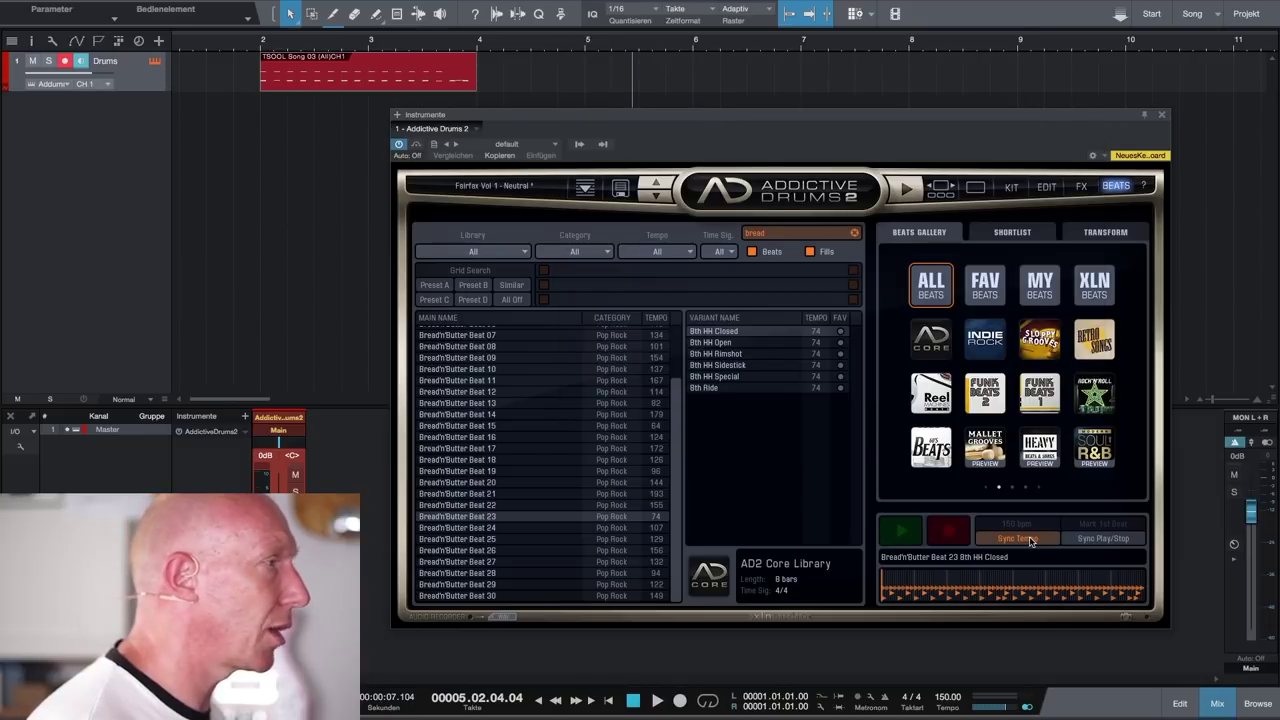
click(905, 532)
click(518, 528)
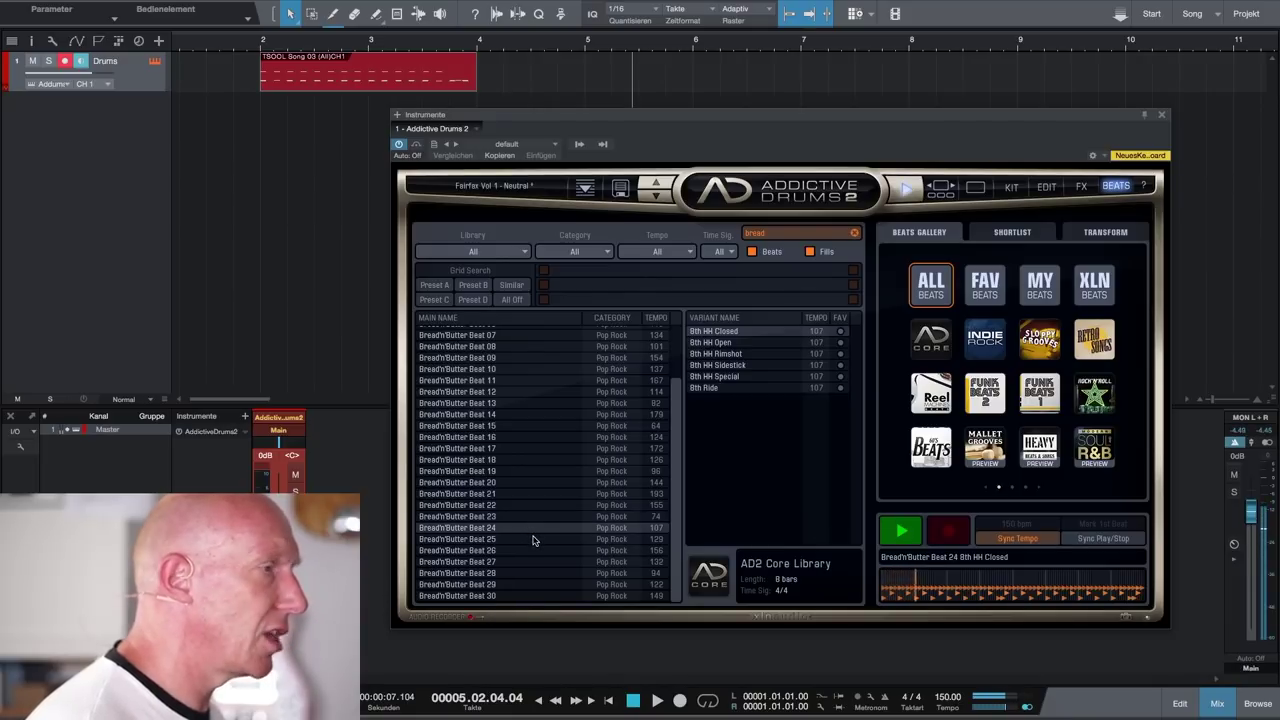
click(532, 540)
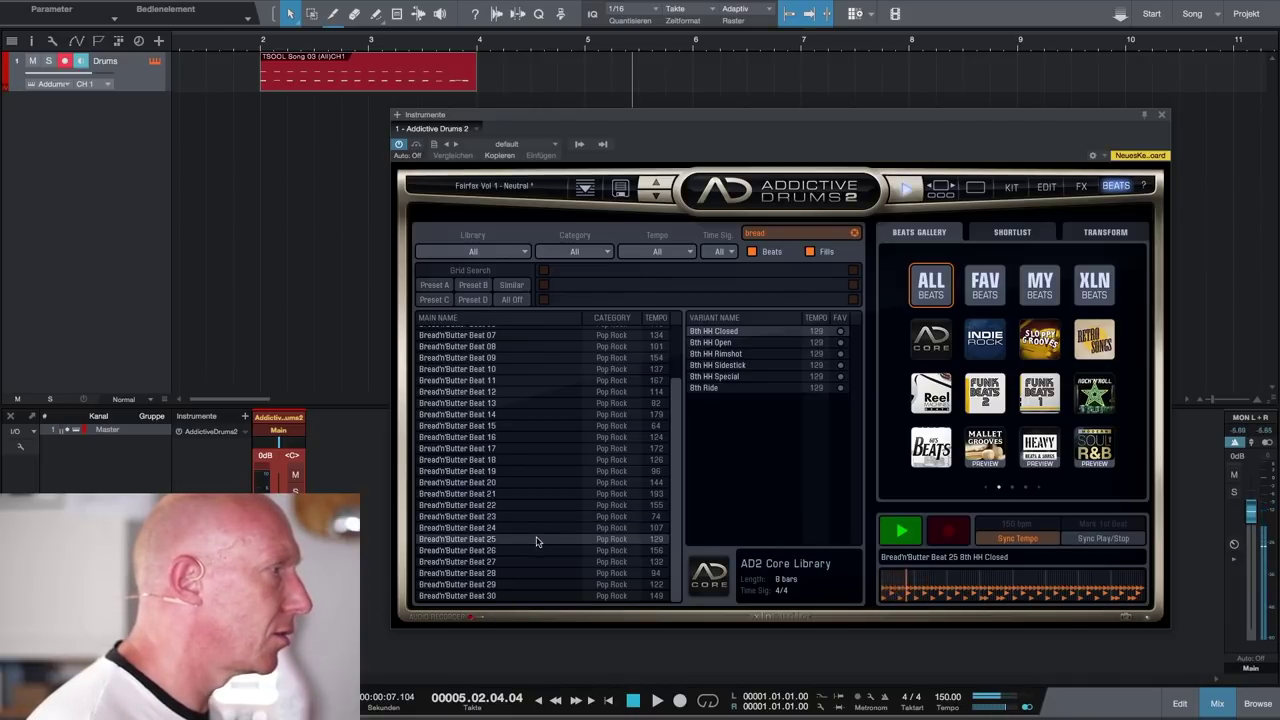
click(531, 552)
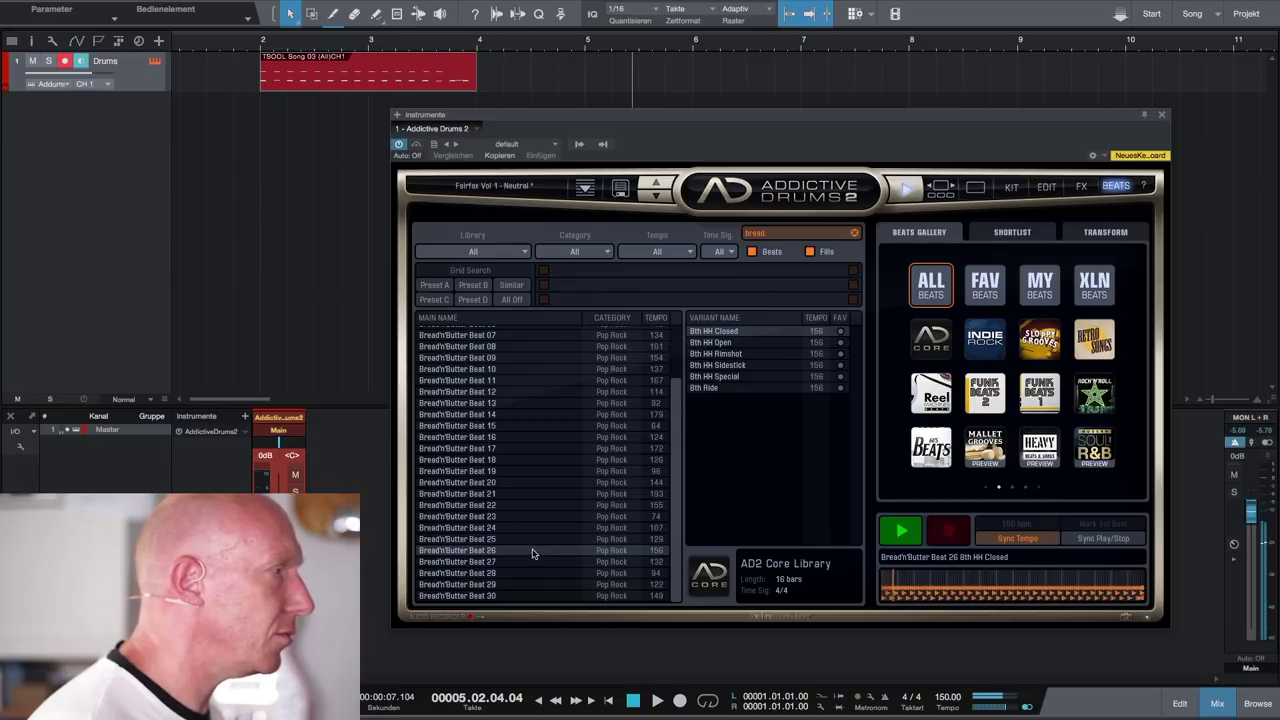
click(535, 528)
click(532, 540)
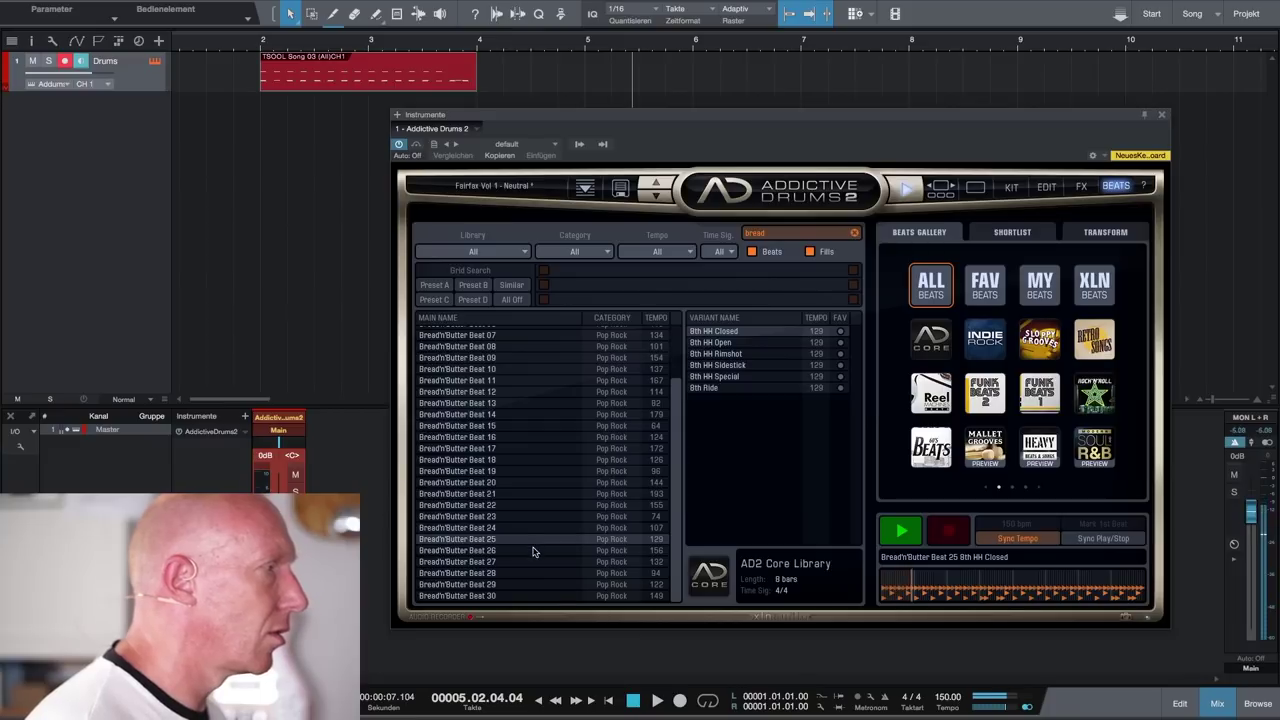
key(space)
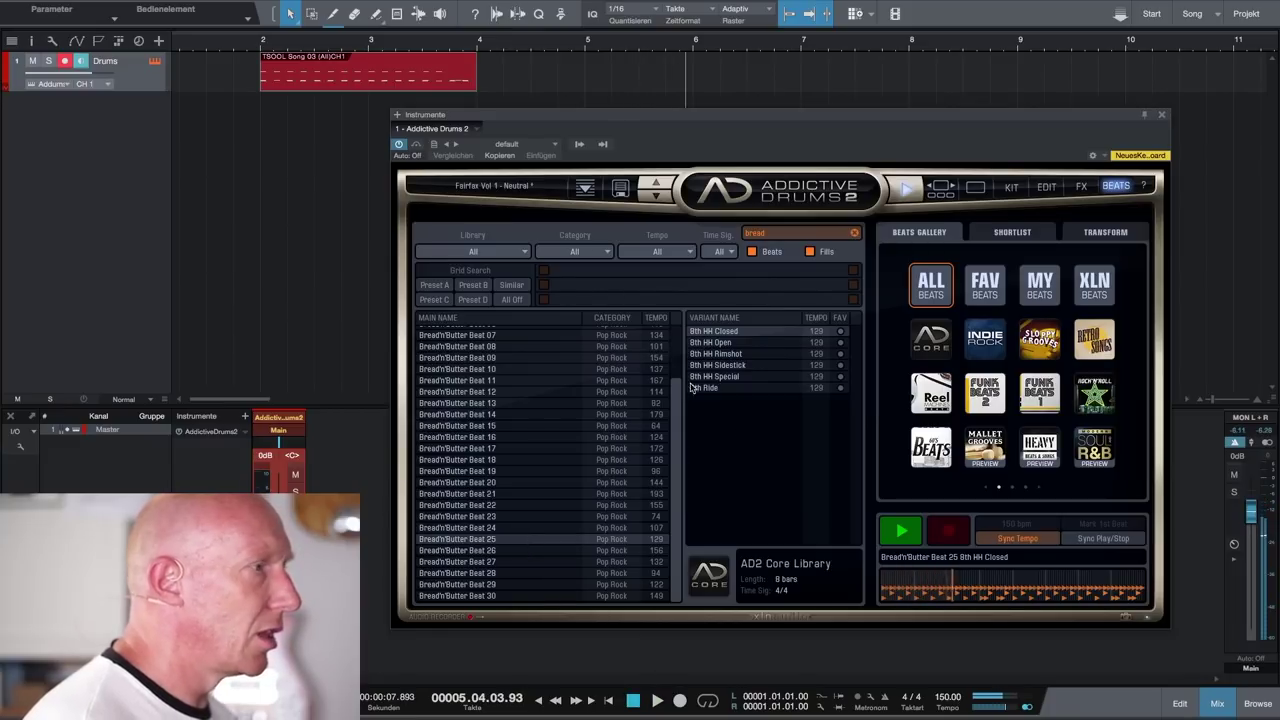
key(space)
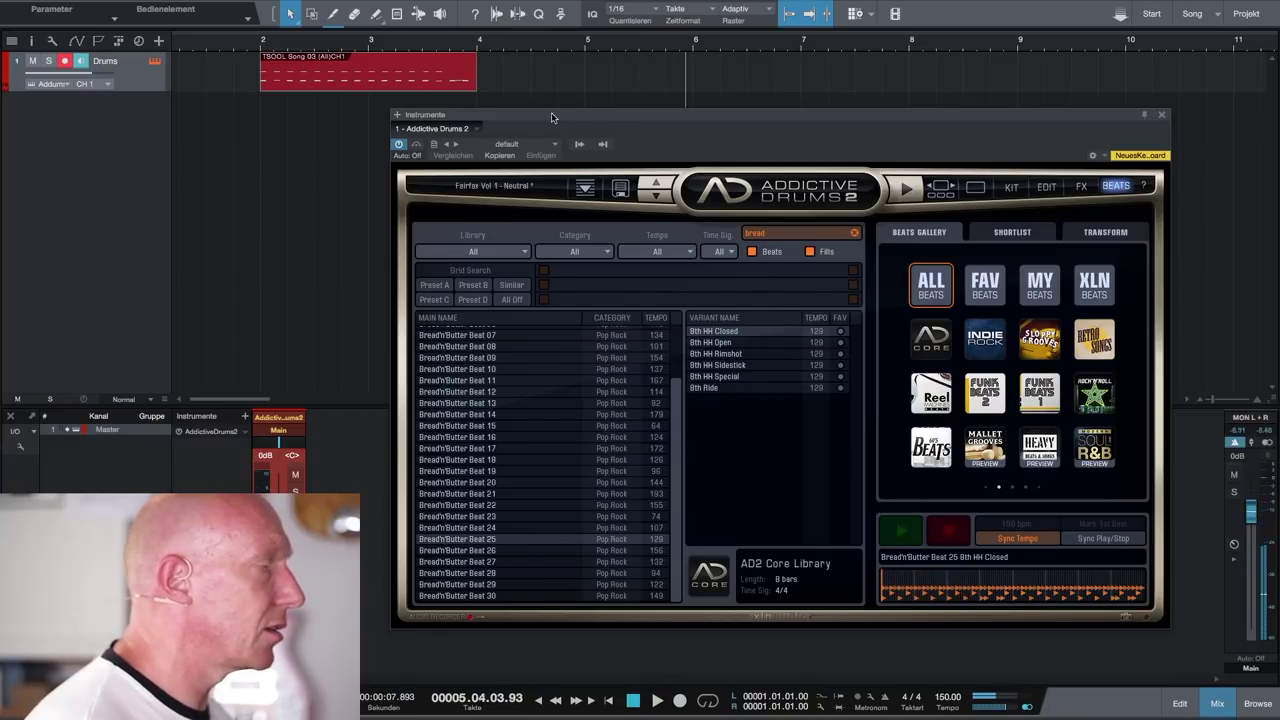
Place Bread'n'Butter Beat 25 8th HH Closed on the Drums track starting at bar 4 and close the instrument window
drag(560, 114, 785, 221)
drag(698, 647, 500, 88)
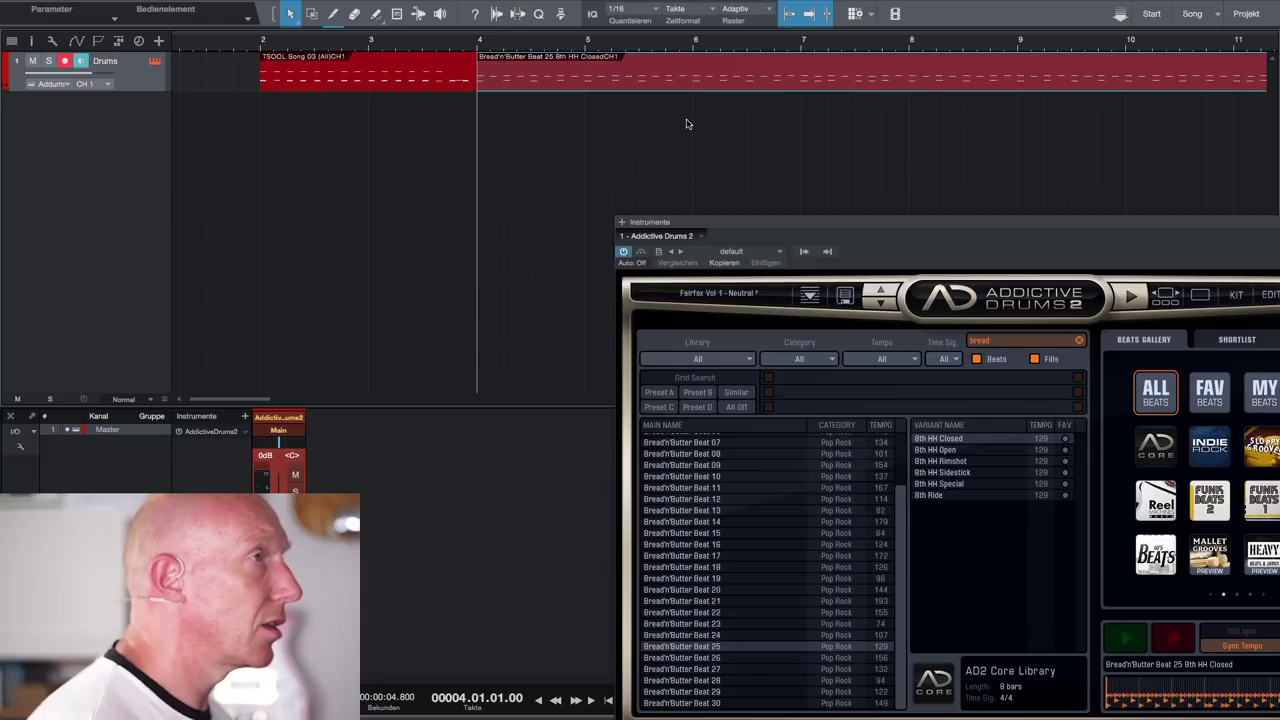
scroll(684, 123, down, 3)
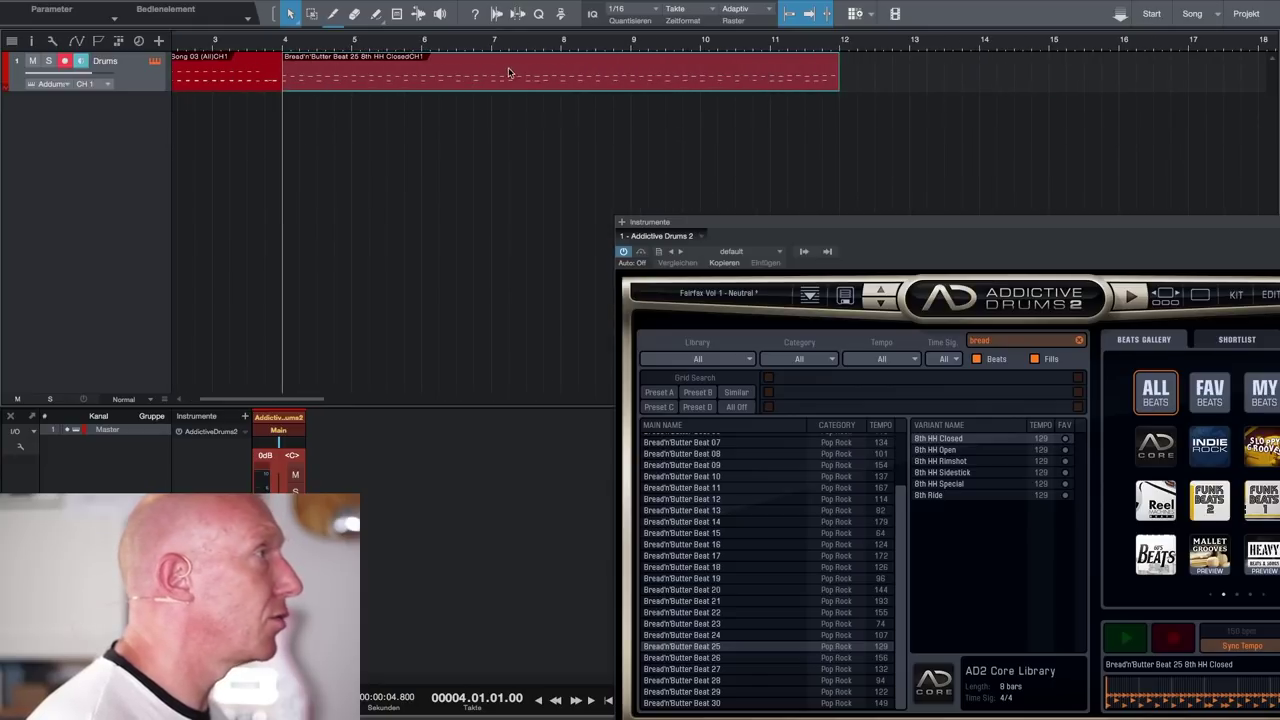
drag(900, 224, 577, 191)
click(1062, 188)
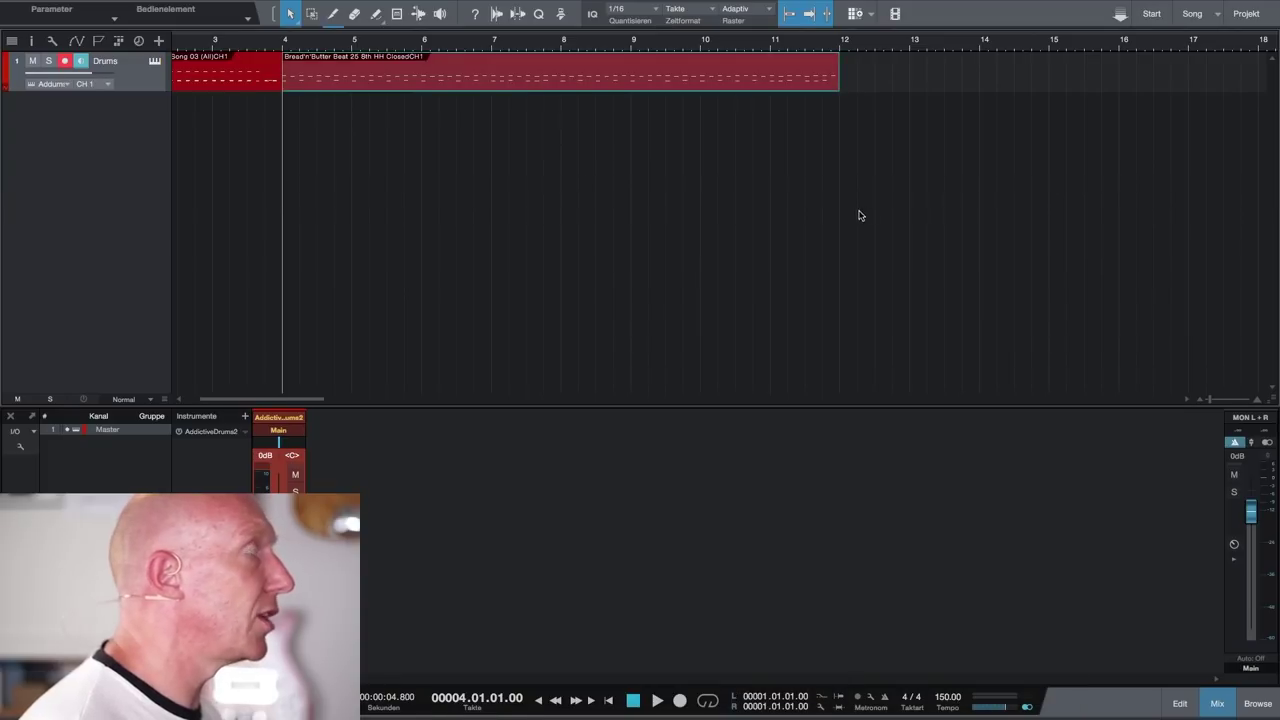
Copy the Bread'n'Butter Beat 25 clip repeatedly end to end along the Drums track up to bar 100
scroll(811, 208, down, 5)
scroll(814, 210, down, 2)
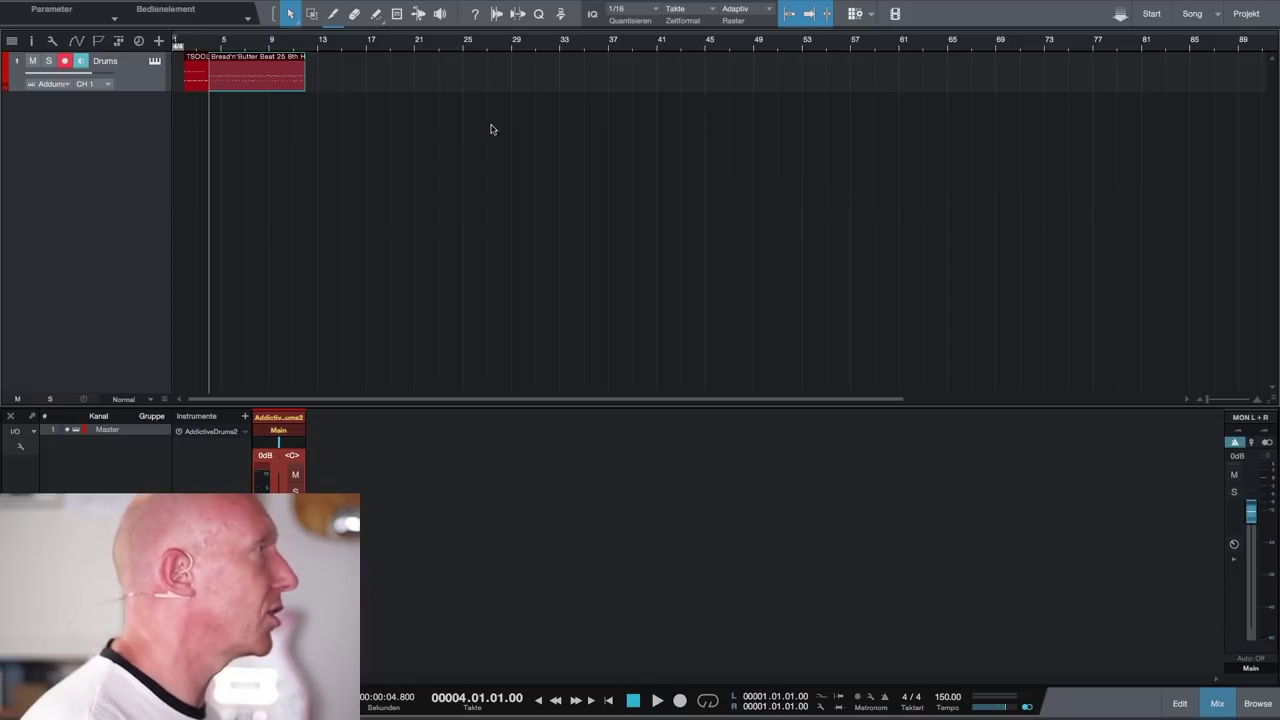
drag(244, 68, 334, 73)
mouse_move(437, 91)
mouse_down()
mouse_move(291, 129)
mouse_move(278, 80)
mouse_move(460, 86)
mouse_move(571, 129)
mouse_move(474, 86)
mouse_up()
drag(645, 122, 628, 79)
scroll(660, 90, right, 5)
drag(452, 71, 838, 74)
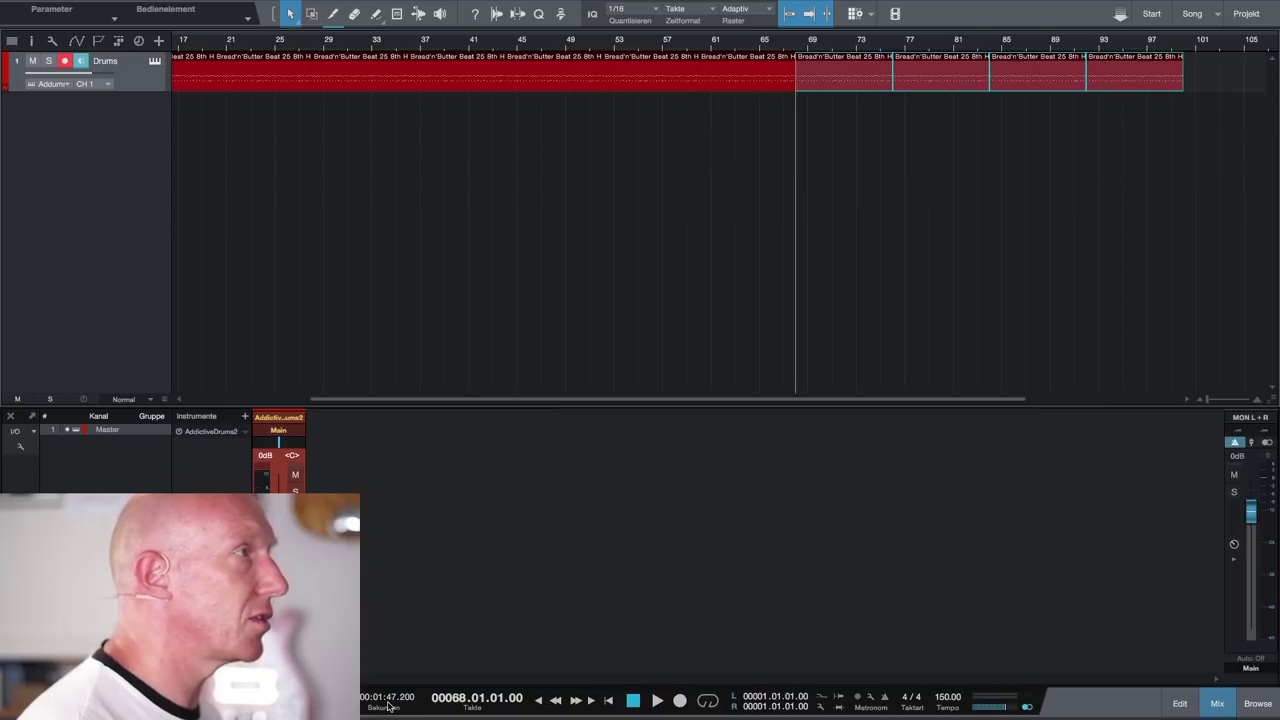
Move the last four clips to bar 100 and copy them back to bar 68, extending the drum part to bar 132
click(1177, 45)
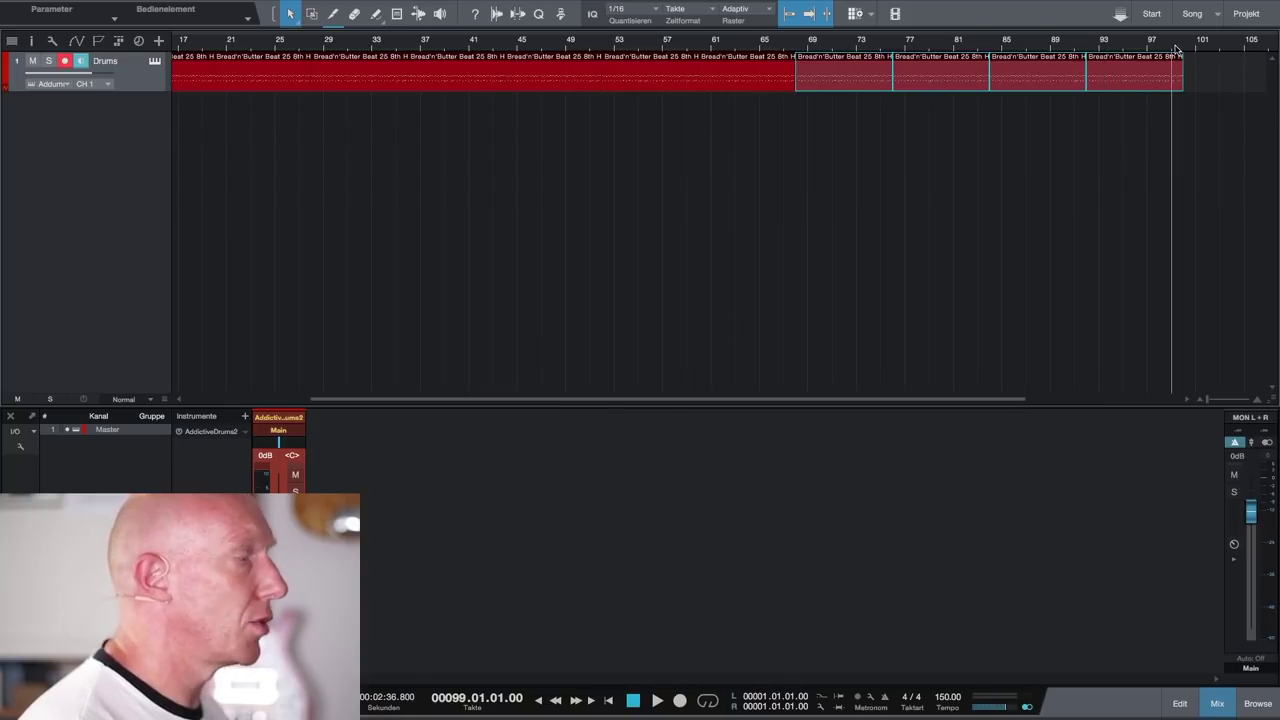
scroll(948, 196, right, 5)
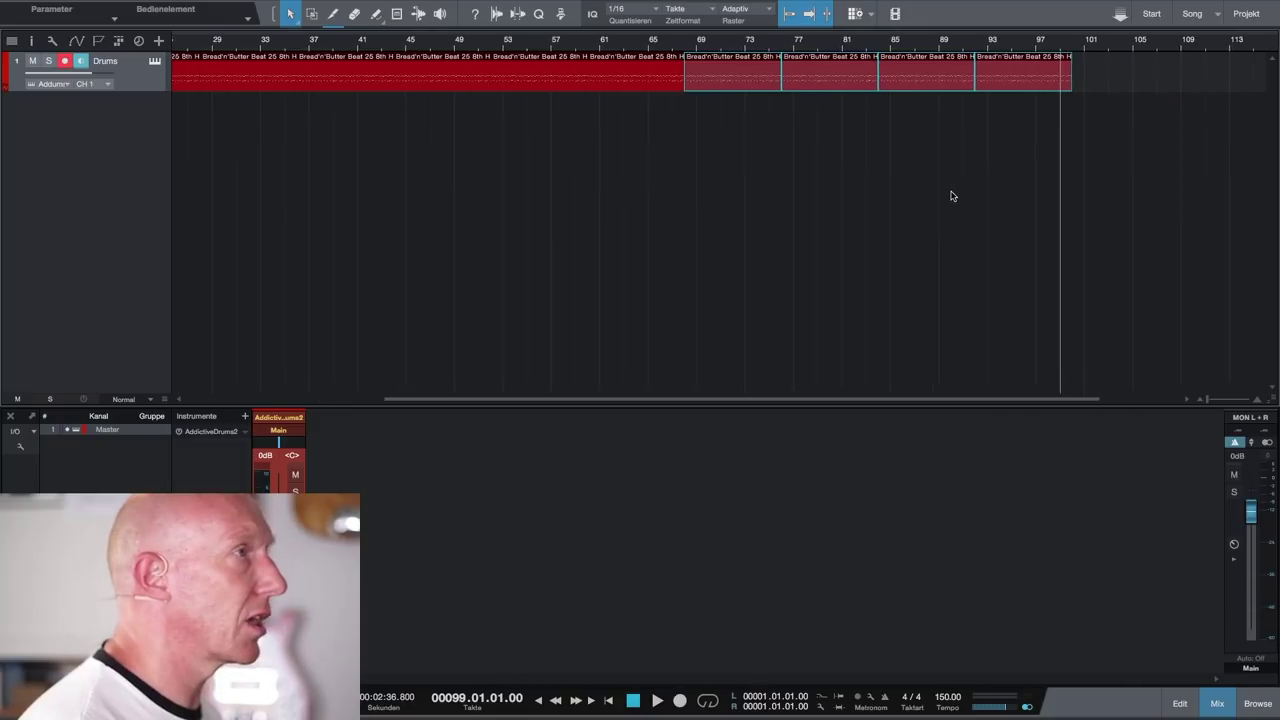
drag(613, 83, 966, 77)
scroll(860, 155, right, 3)
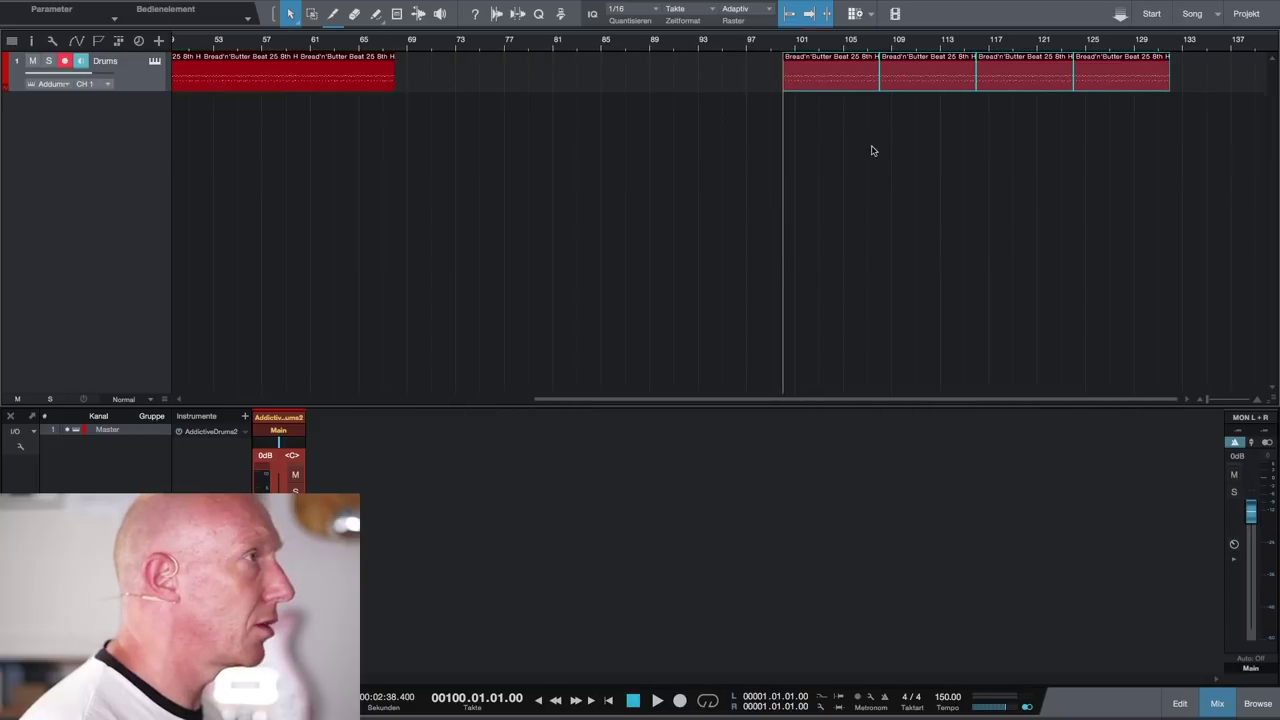
drag(840, 81, 449, 77)
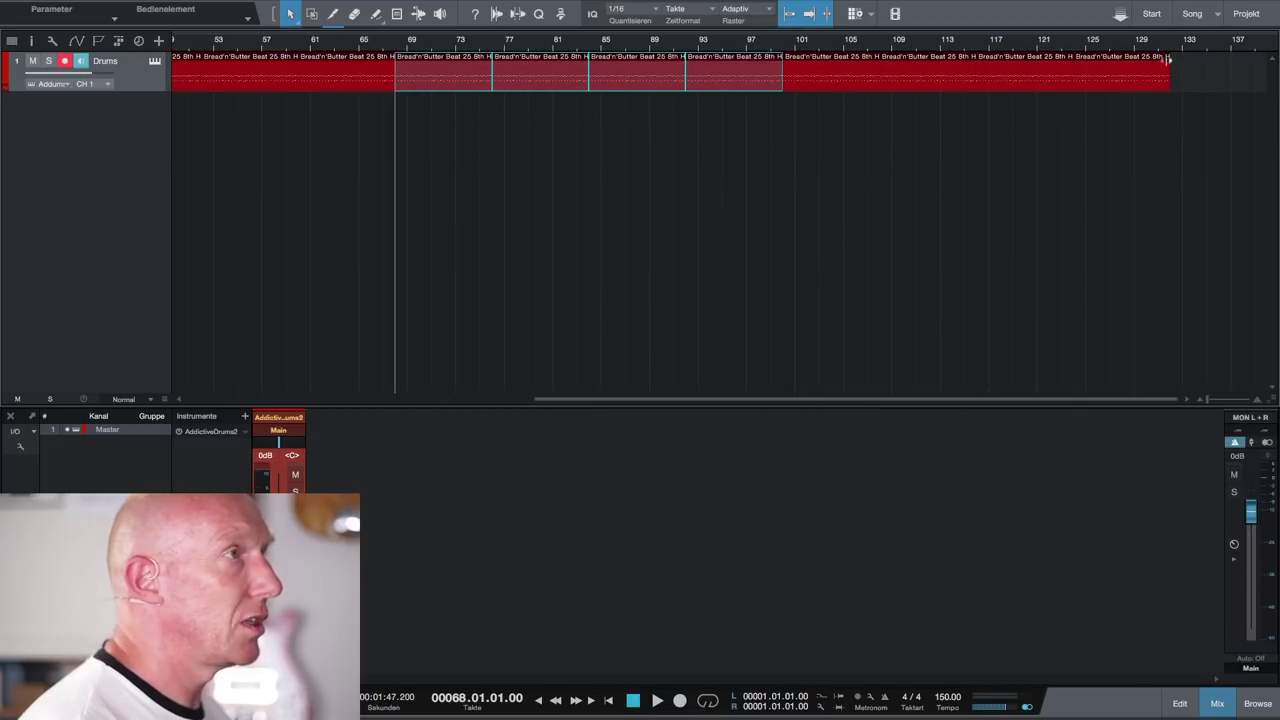
click(1166, 48)
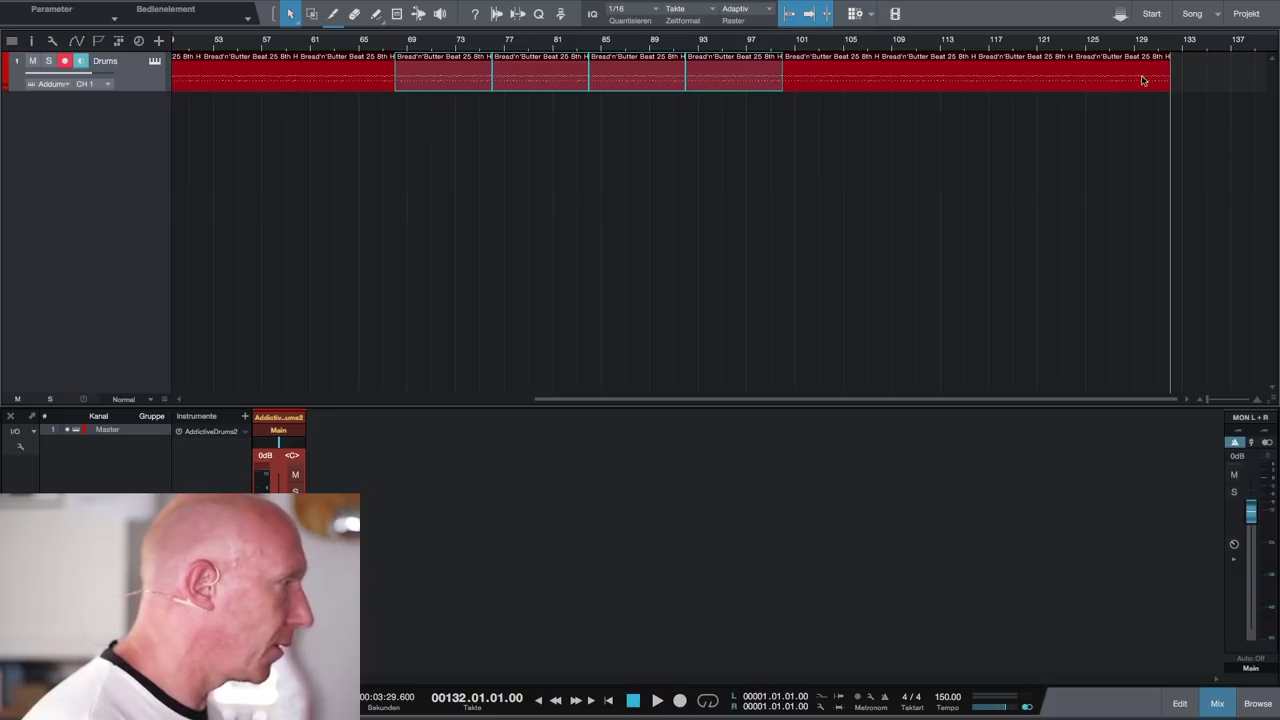
Copy the eight clips between bars 68 and 132 to bar 132, extending the drum part to bar 196
drag(436, 118, 1180, 80)
drag(451, 80, 1228, 80)
scroll(1044, 123, right, 10)
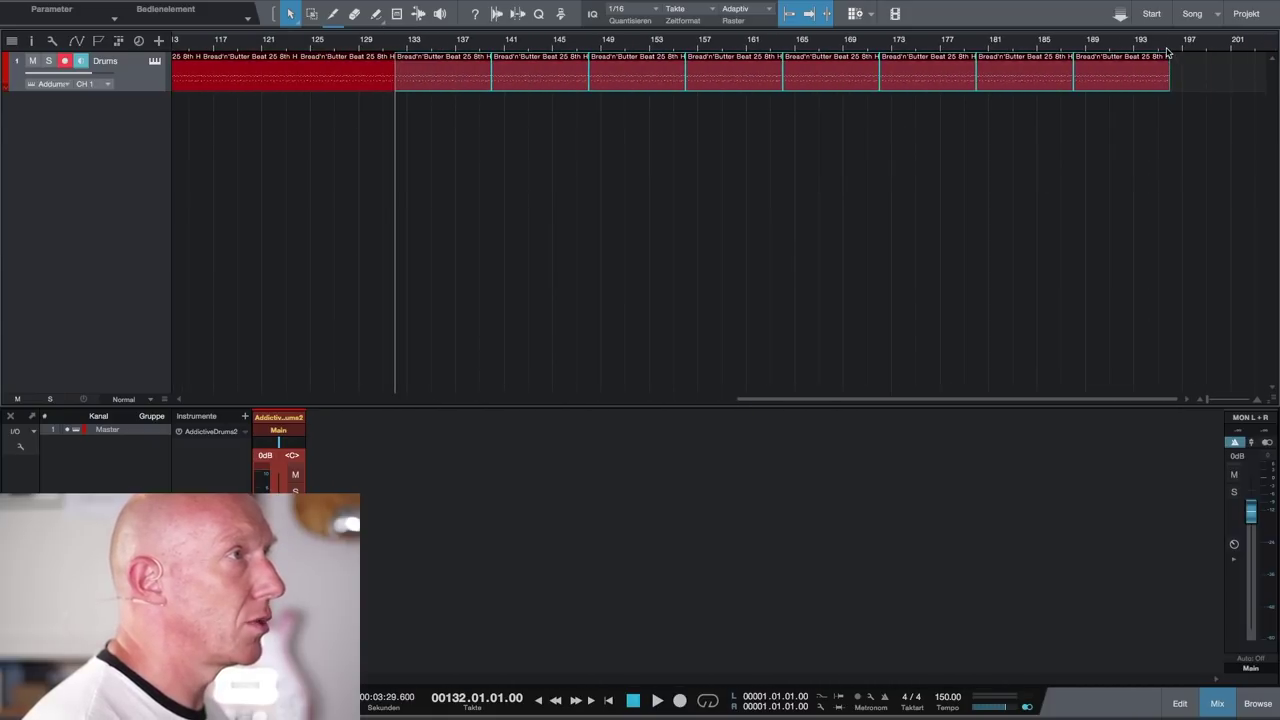
key(shift+l)
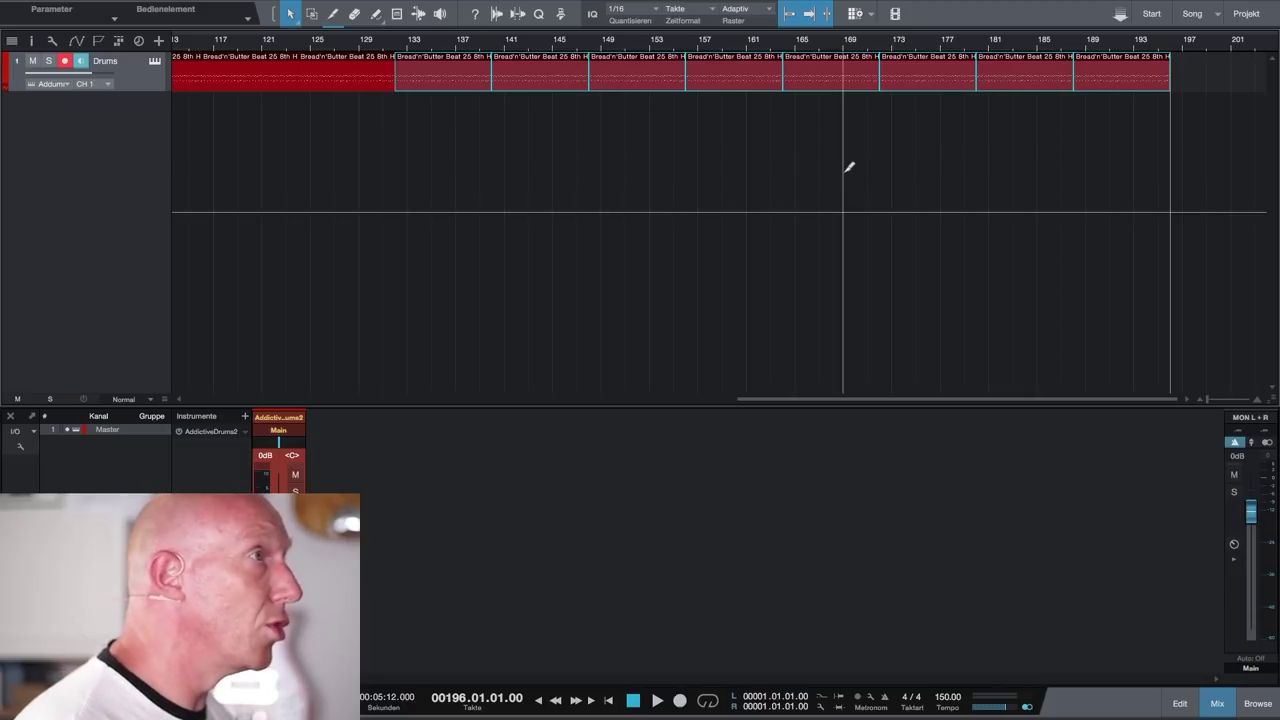
Fit the whole drum part in the arrangement, deselect its clips and return the playhead to the start of the song
key(shift+z)
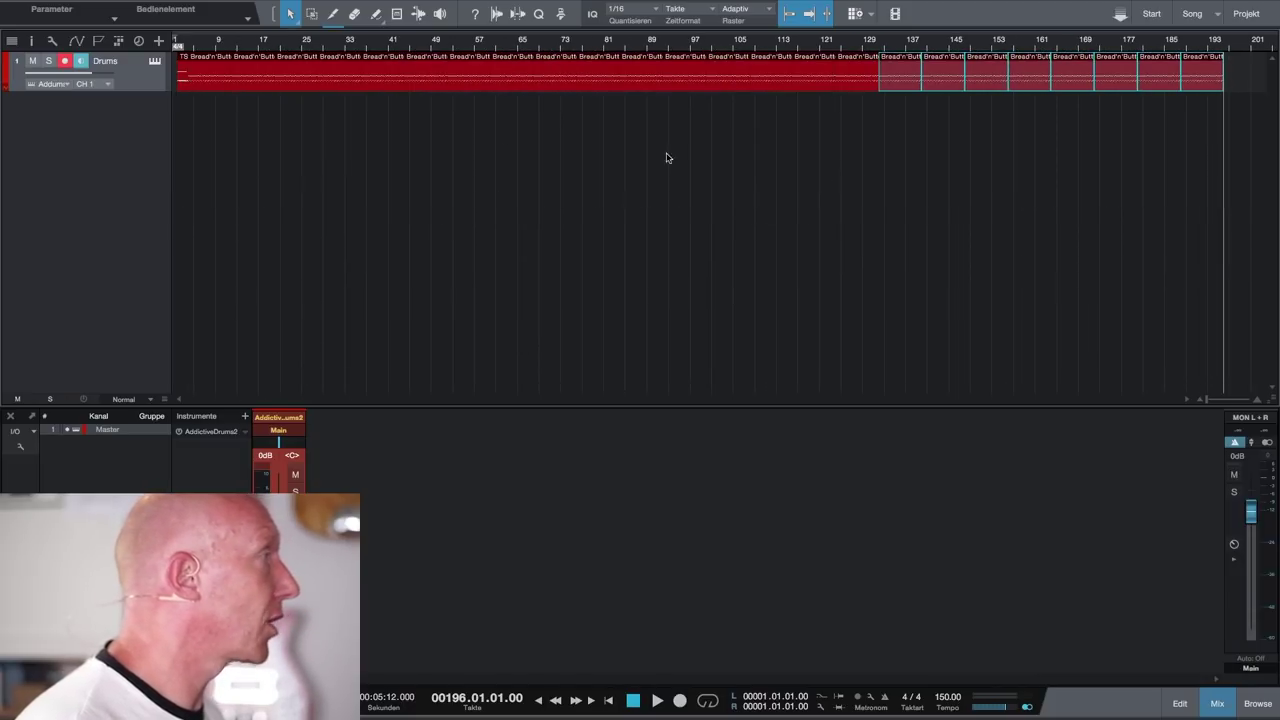
click(292, 121)
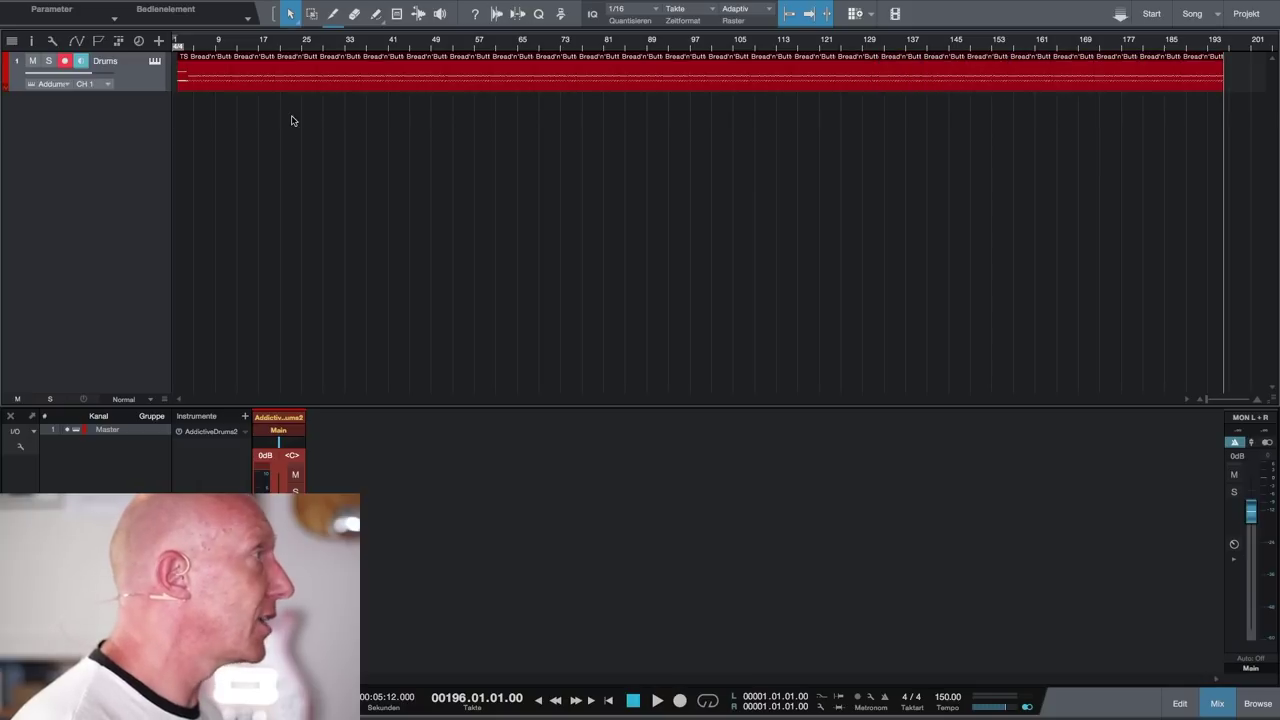
key(space)
key(Home)
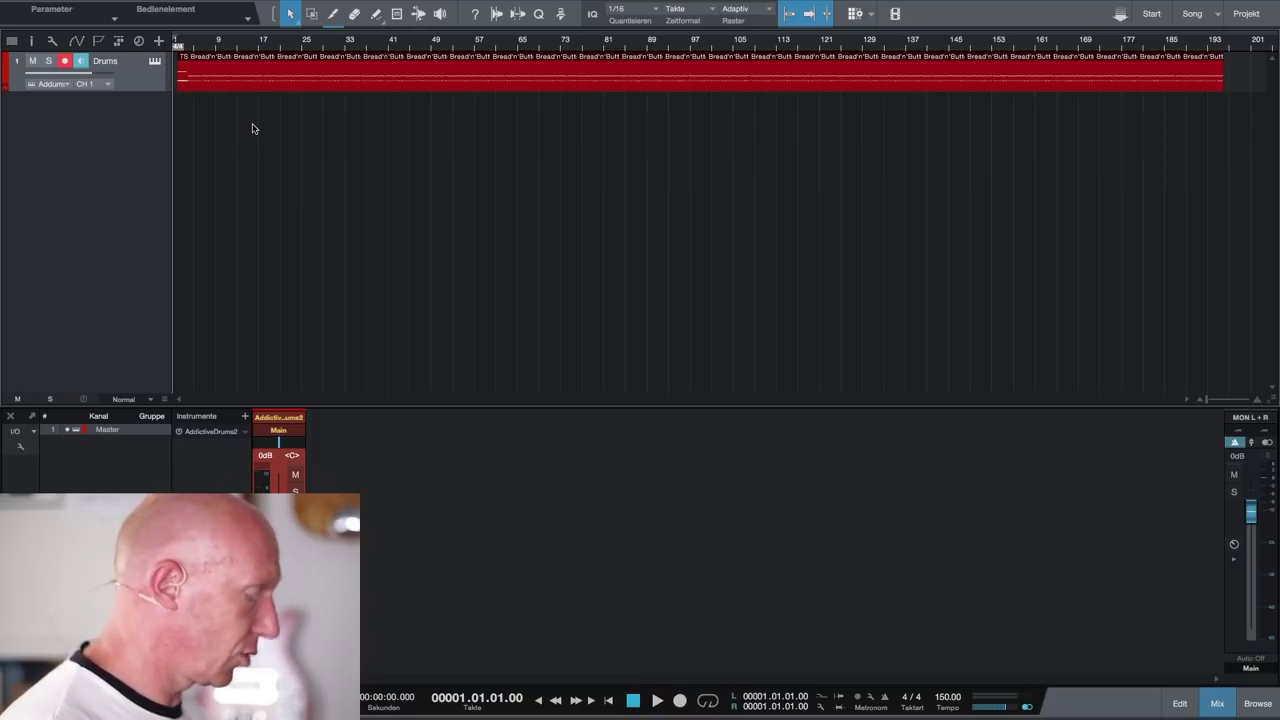
Play the opening bars of the drum part, stop playback and return the playhead to the start of the song
key(space)
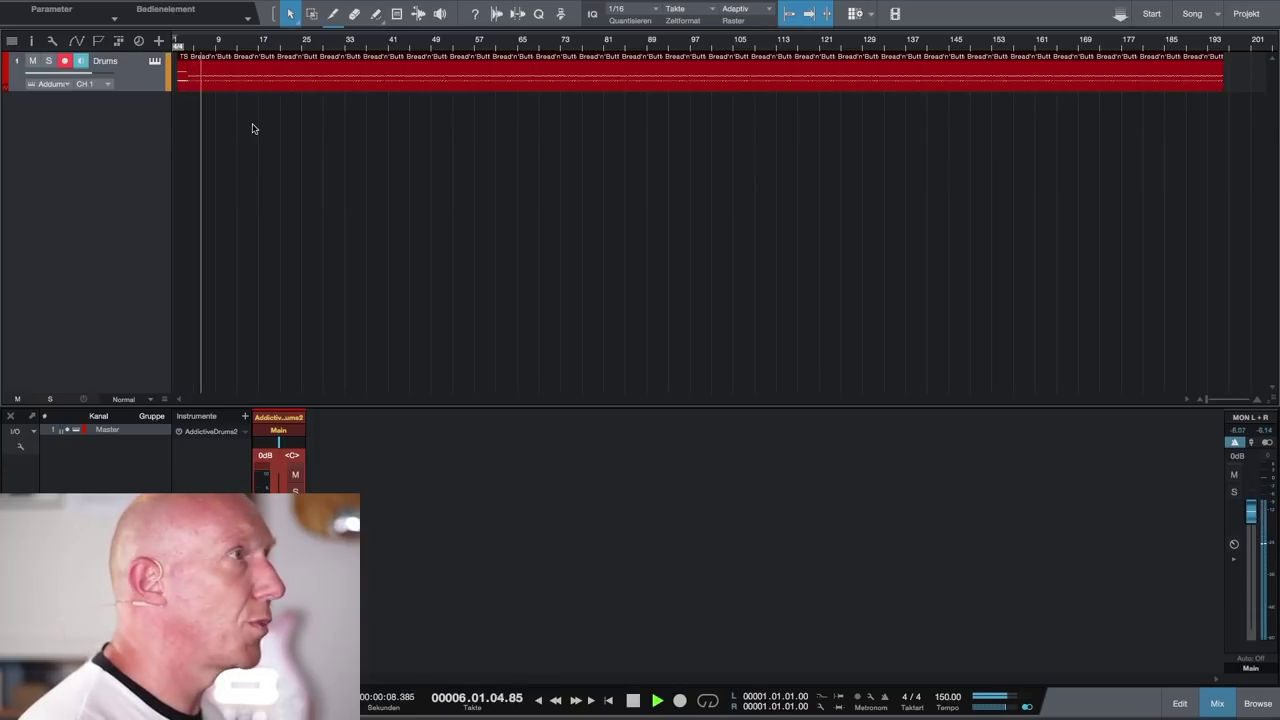
key(space)
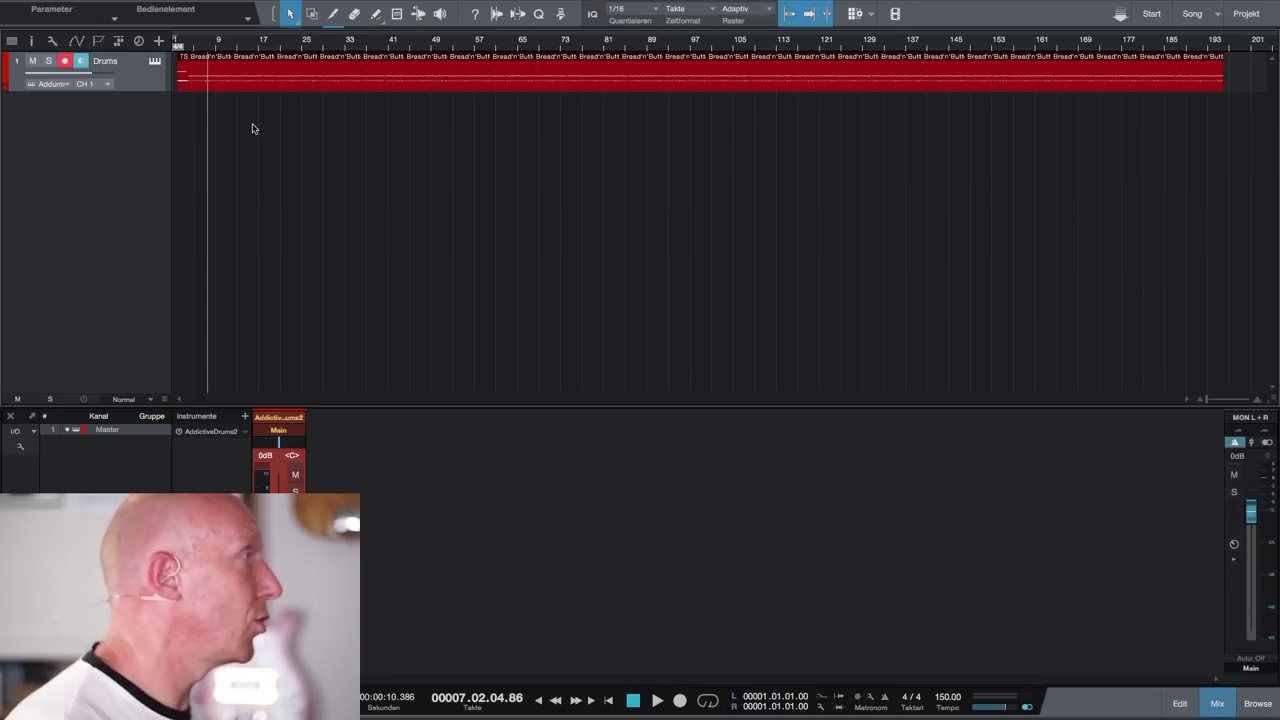
key(Home)
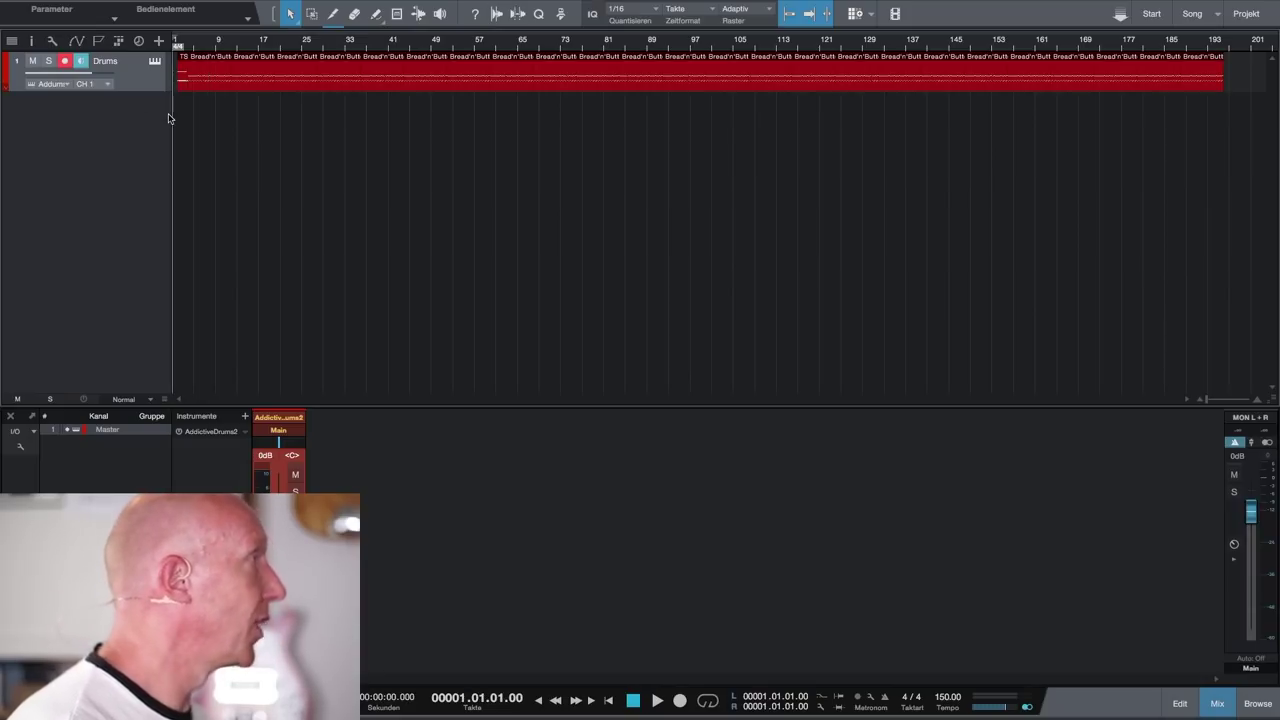
Start adding a new track named Pilot Gitte and set its type to Audio
click(158, 41)
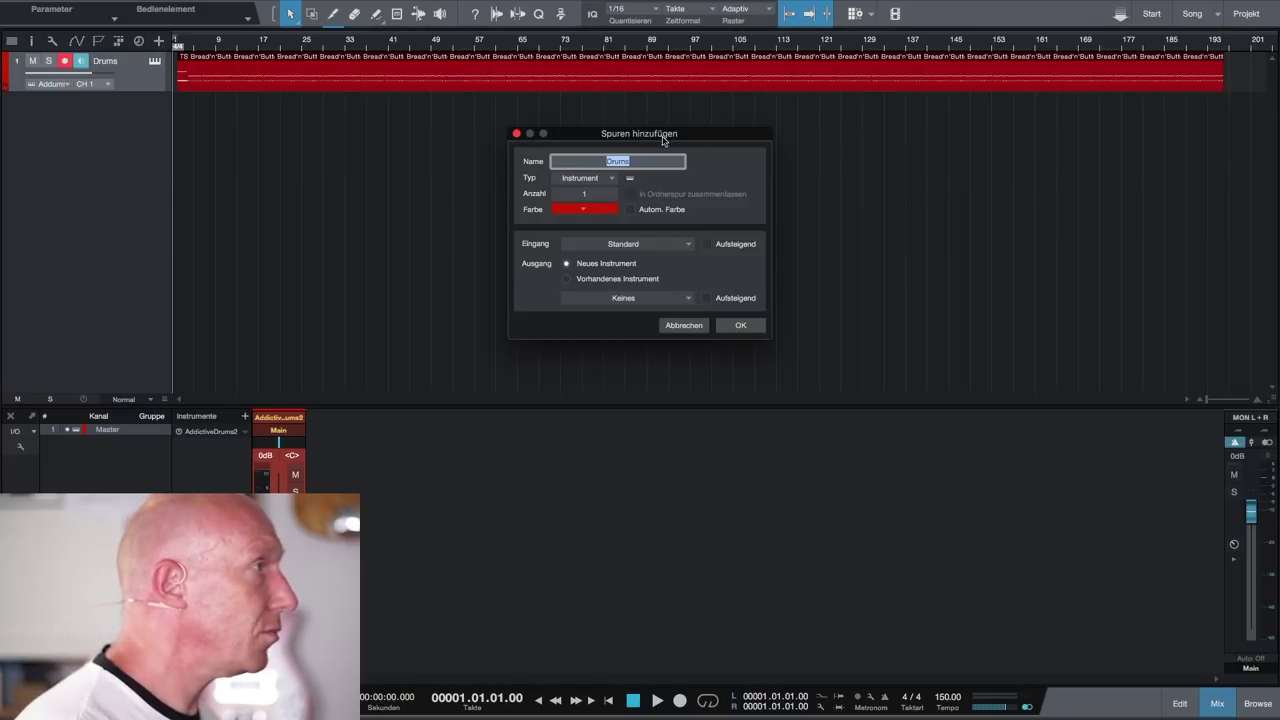
drag(662, 140, 734, 148)
text(Pilot Gitt)
text(e)
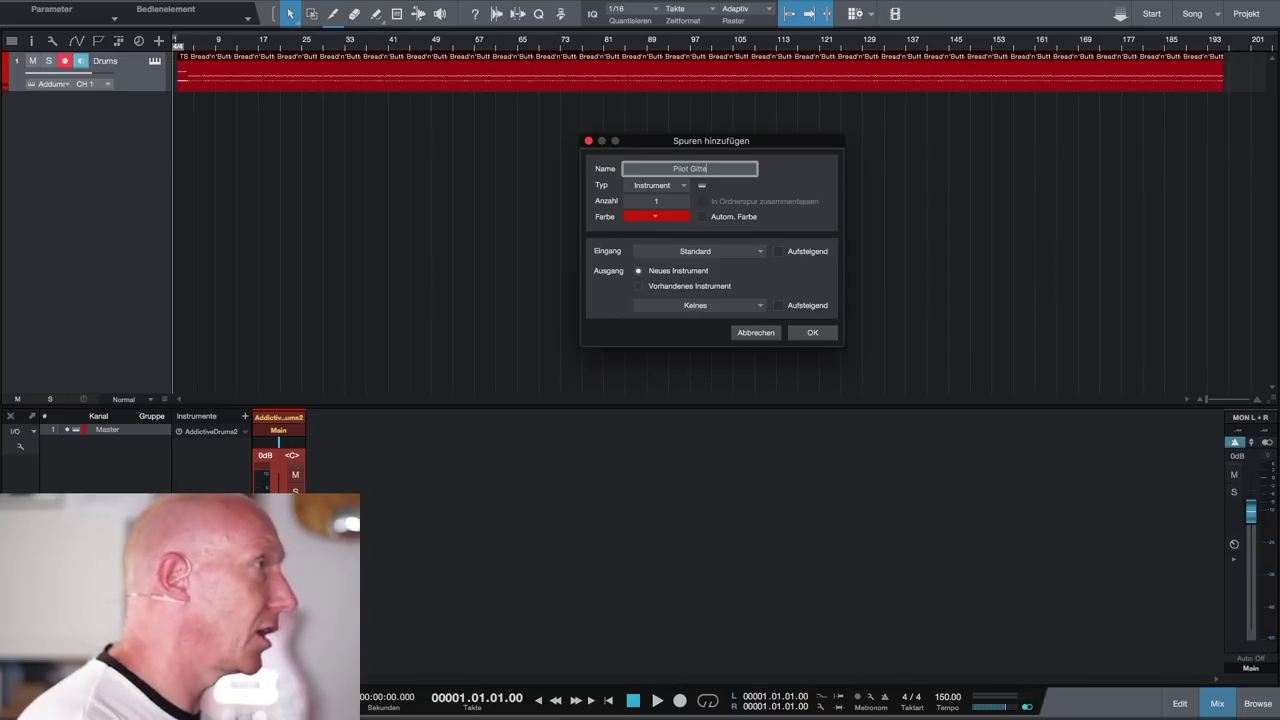
click(682, 189)
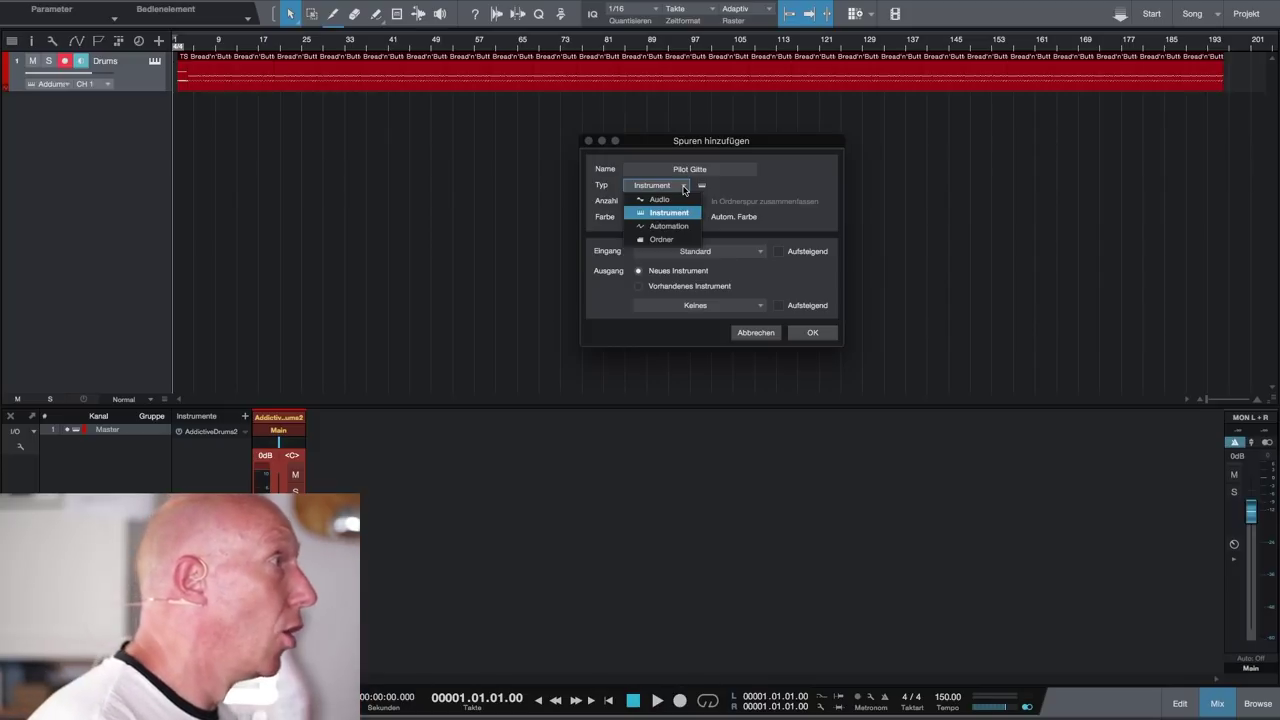
click(684, 199)
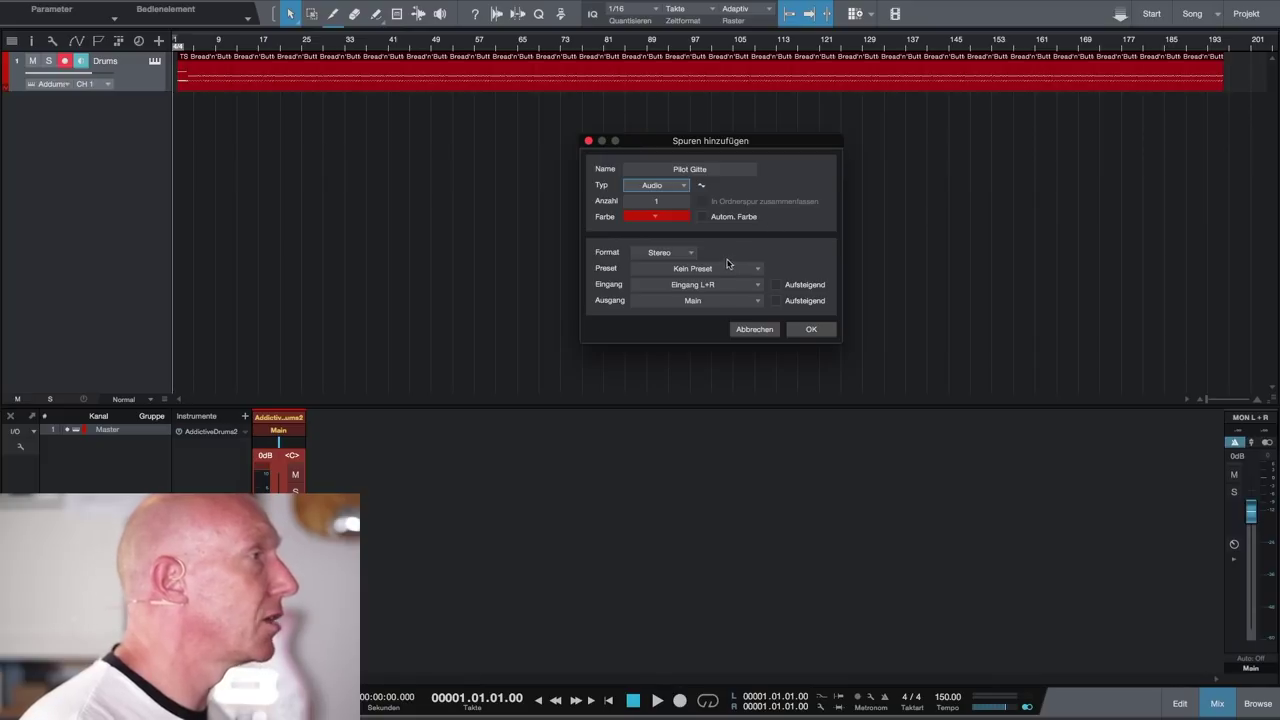
Set the new track's format to Mono and its input to Kick, keep it without a preset, and add it to the song
click(688, 255)
click(680, 254)
click(756, 270)
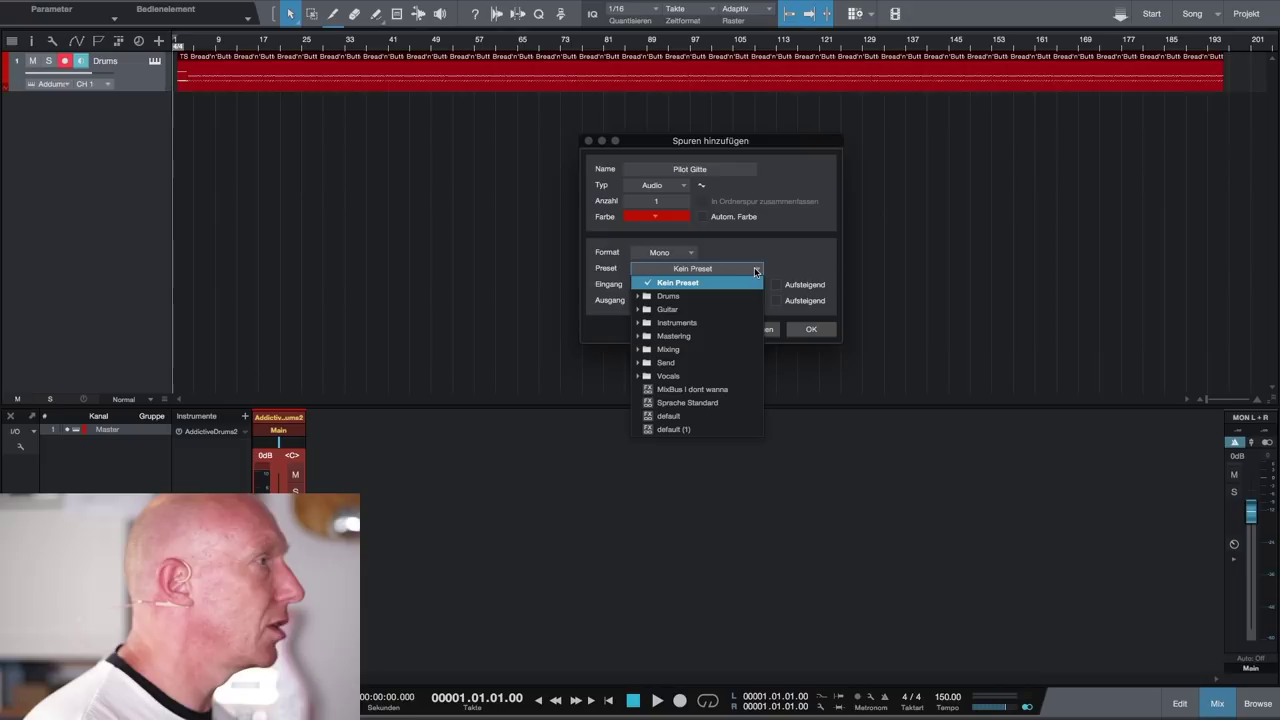
click(753, 272)
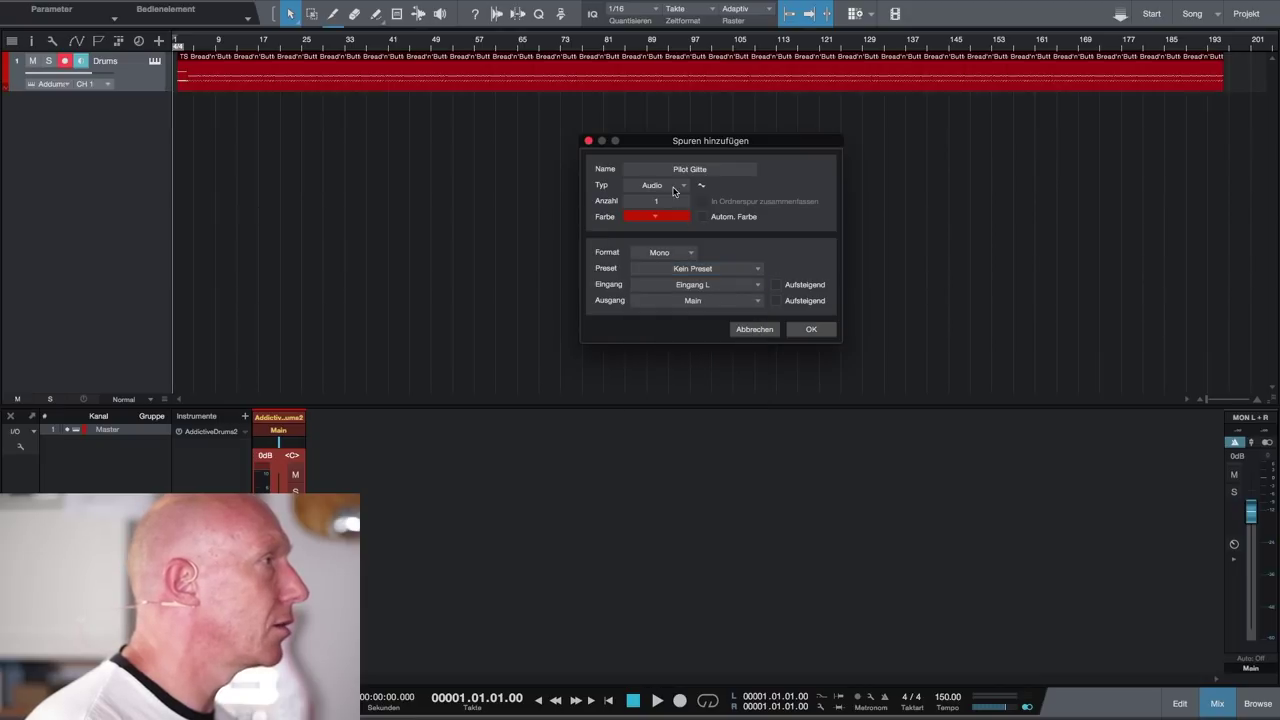
click(743, 287)
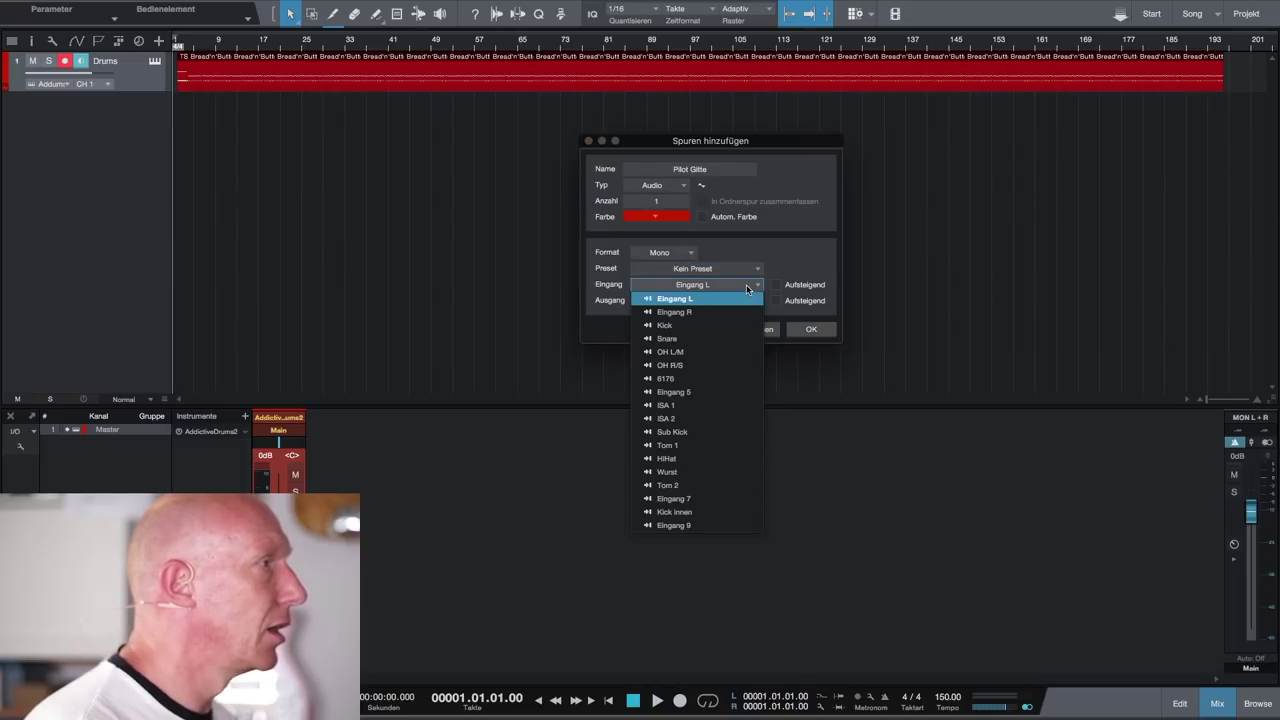
click(709, 328)
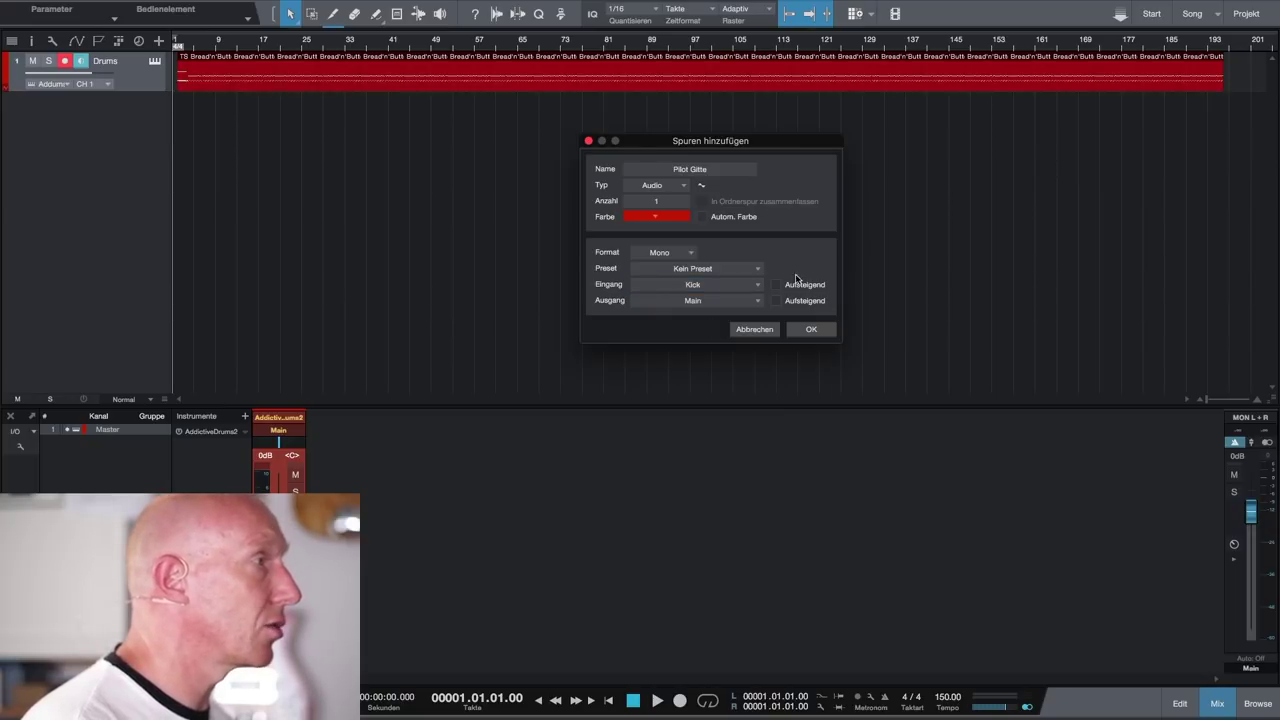
click(811, 331)
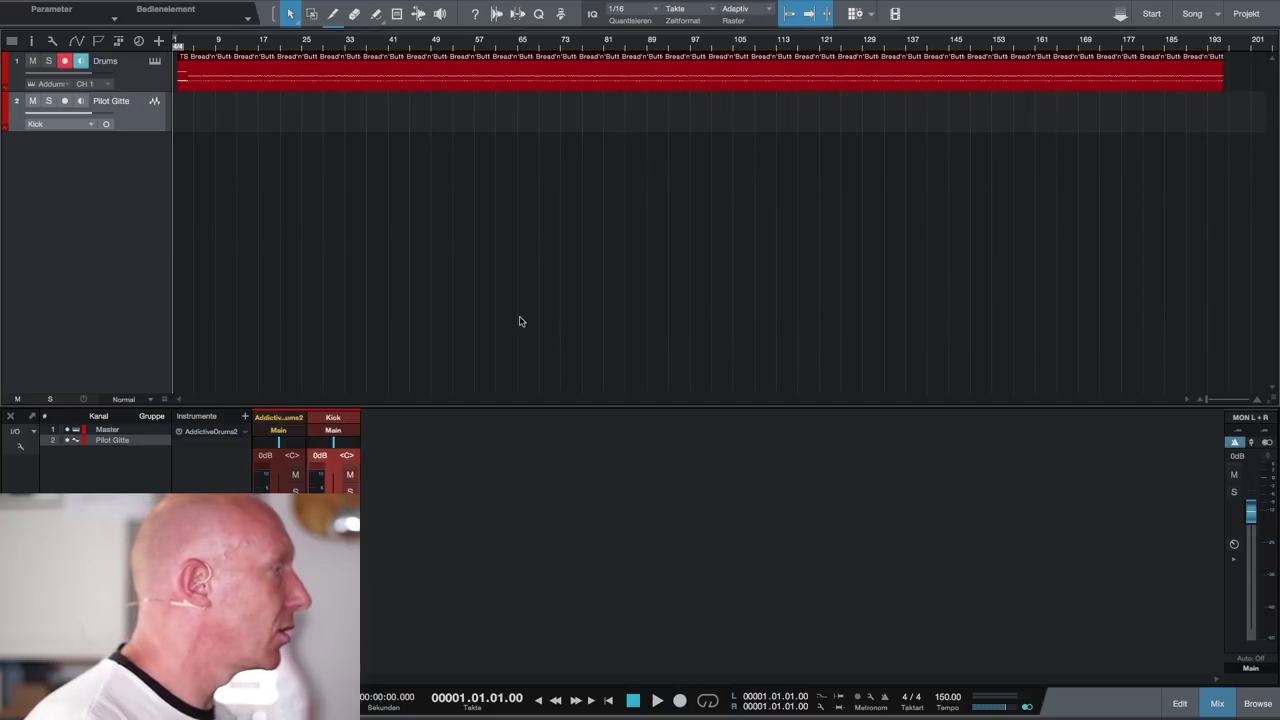
Open the colour palette for the Pilot Gitte track's mixer channel
click(335, 660)
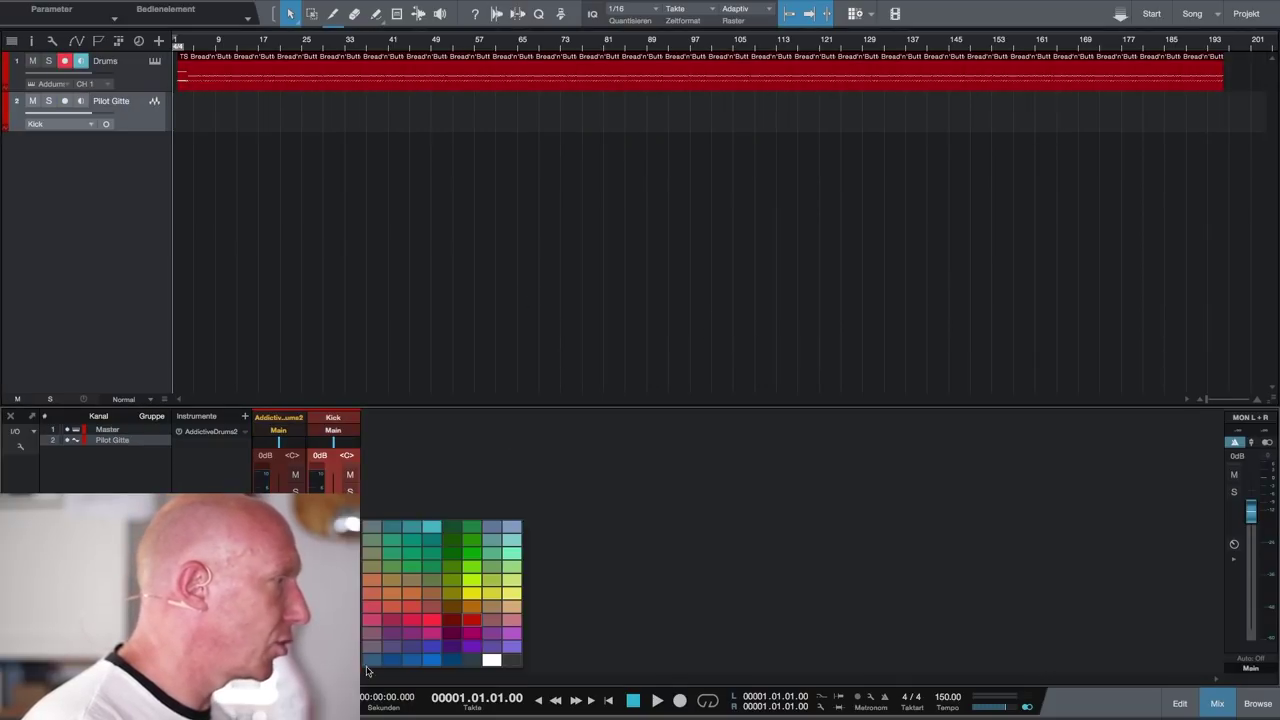